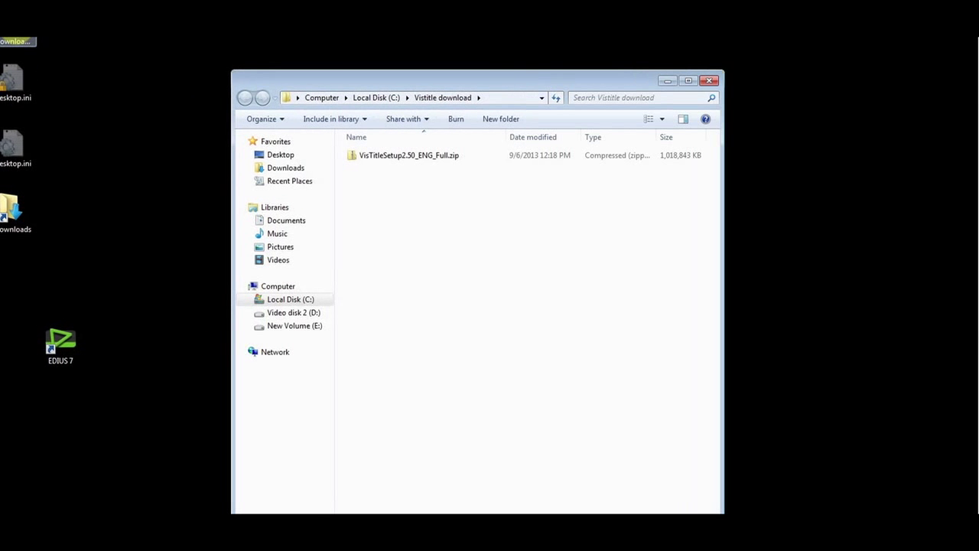
- Extract the VisTitleSetup2.50_ENG_Full.zip archive into its suggested folder
click(102, 69)
right_click(436, 158)
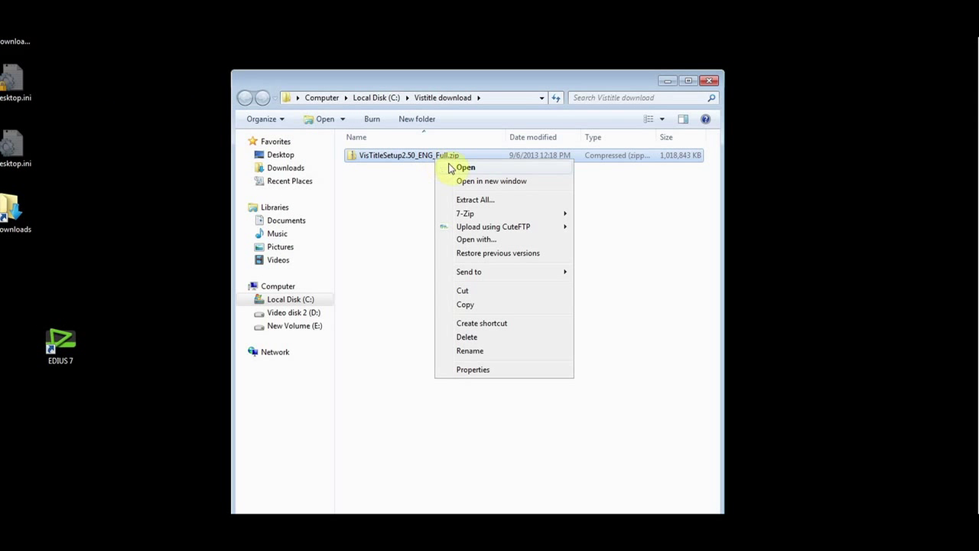
click(517, 202)
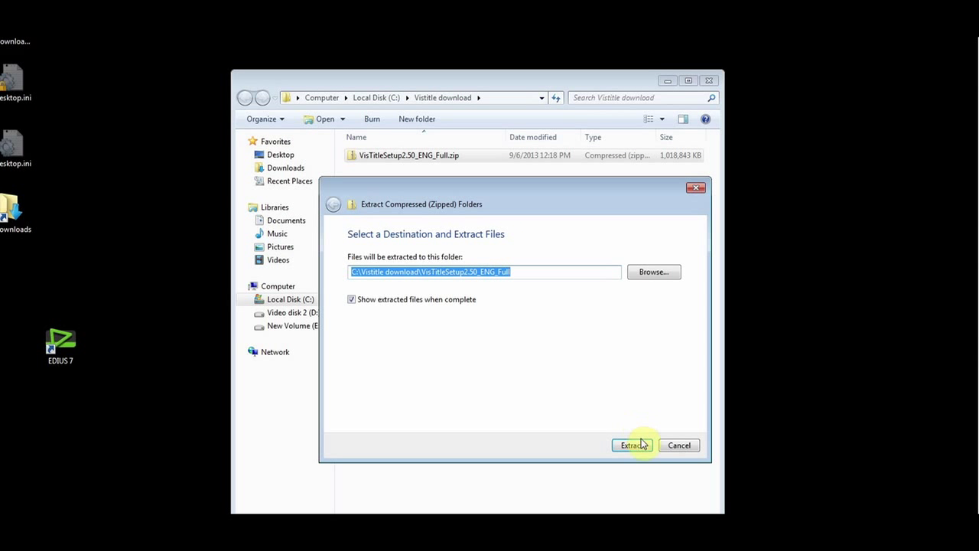
click(635, 443)
- Run the extracted VisTitleSetup2.50_ENG_Full.exe setup program and close the Explorer windows
click(709, 80)
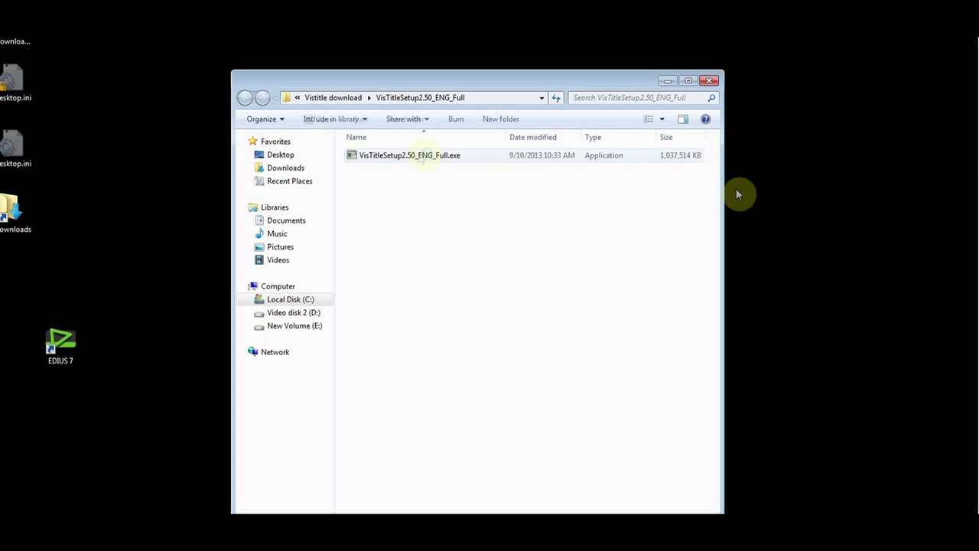
click(419, 157)
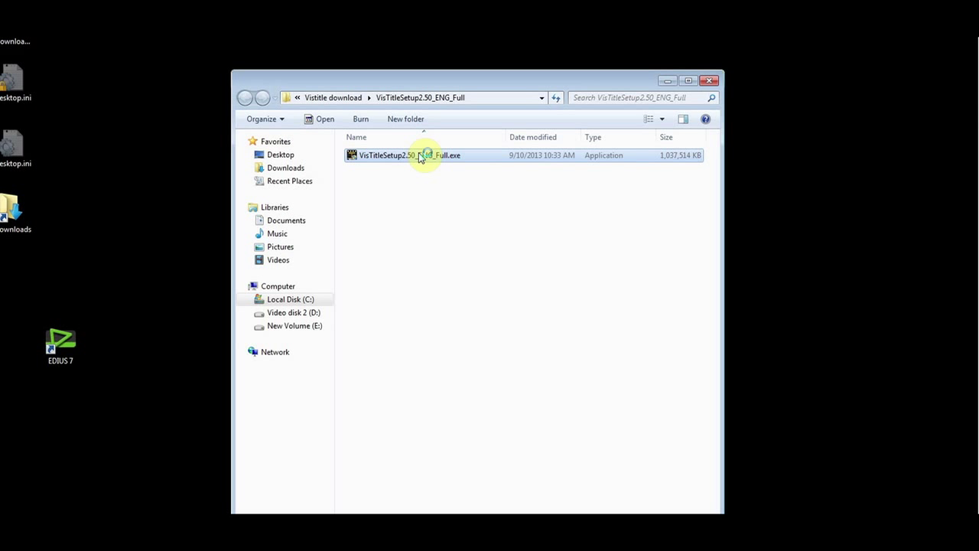
click(710, 81)
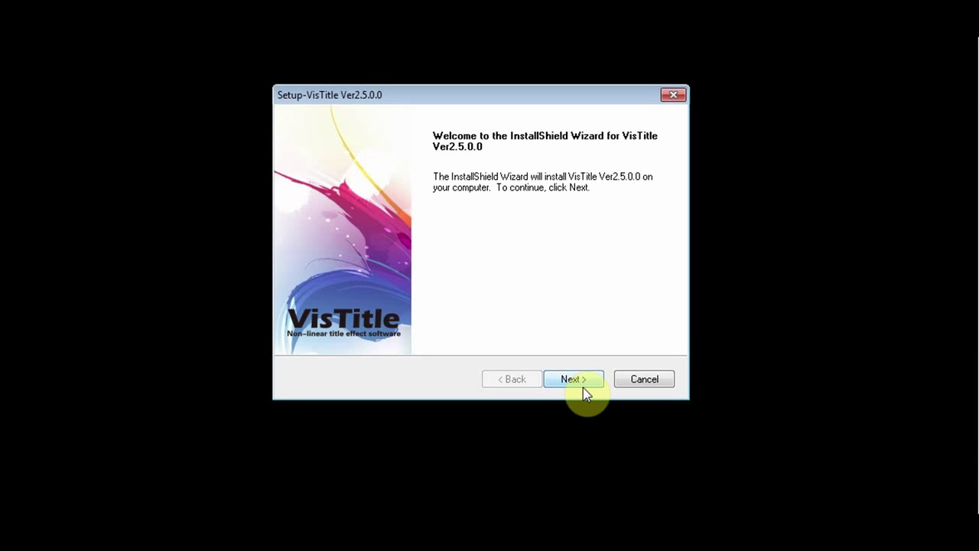
- Let the SafeNet USB dongle driver install, then continue to the English language page
click(583, 386)
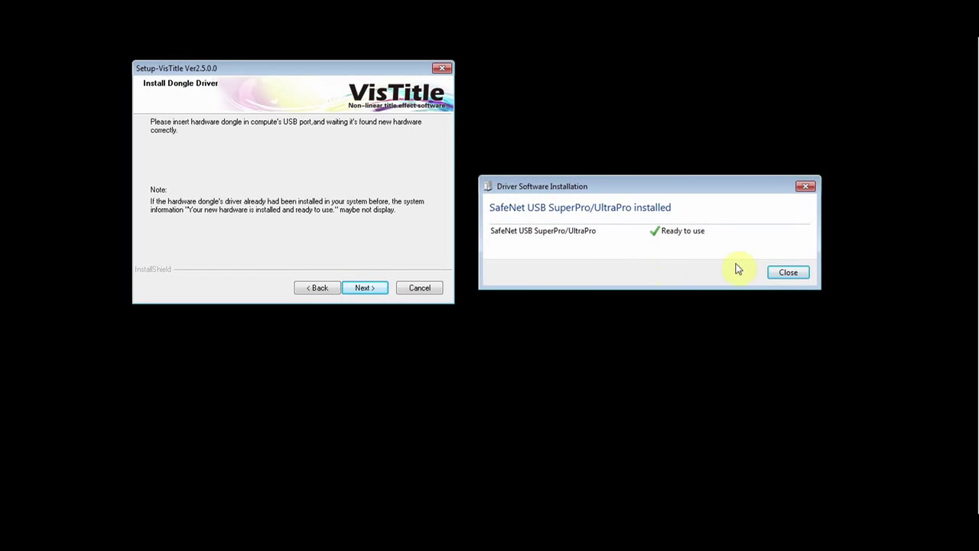
mouse_move(621, 508)
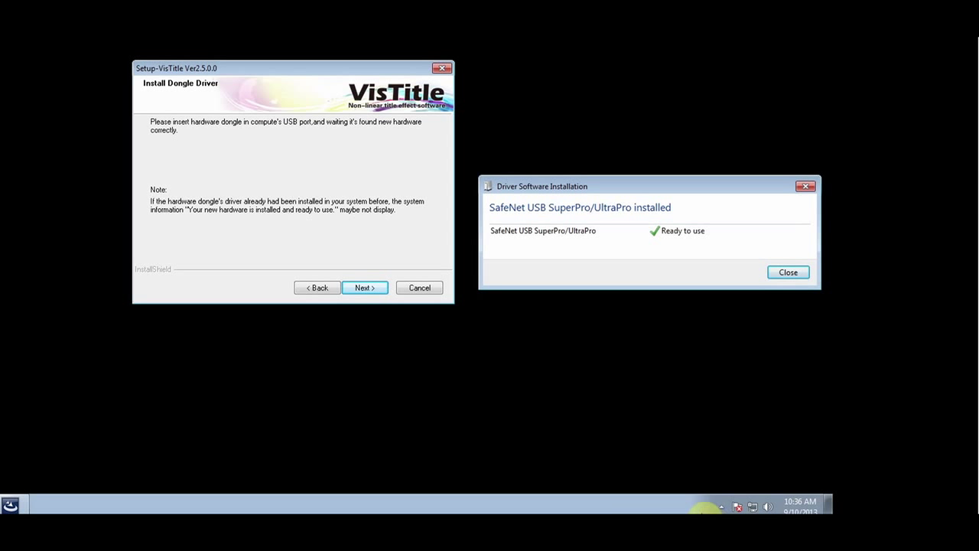
click(721, 507)
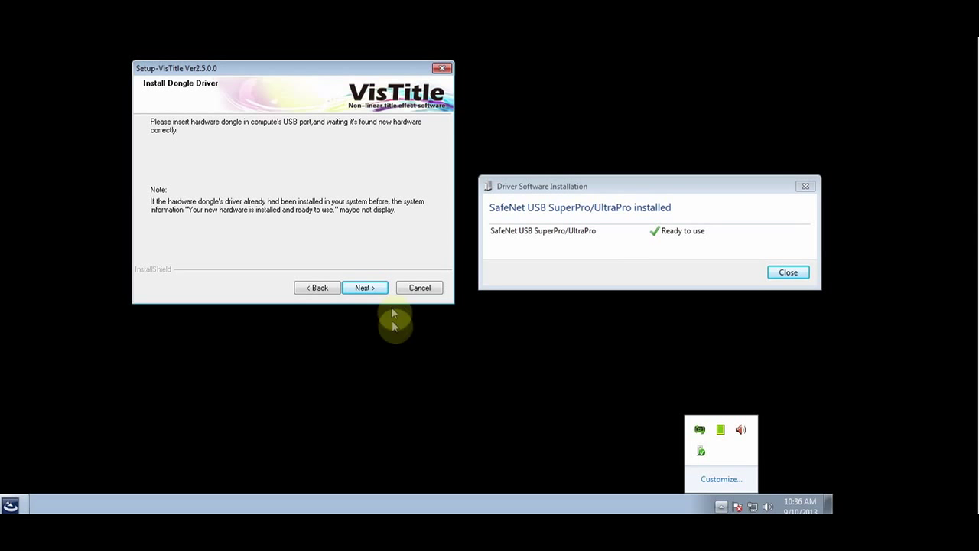
click(377, 289)
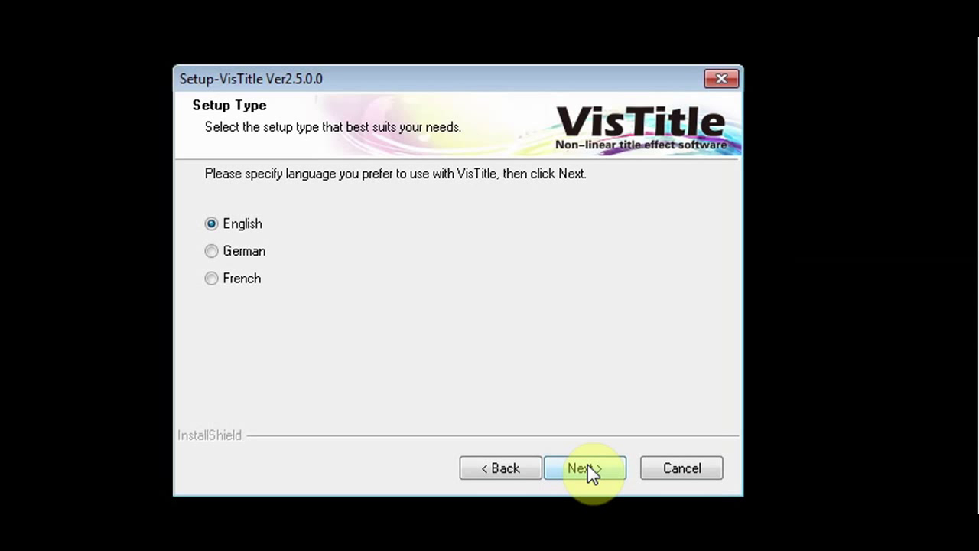
- Install VisTitle Ver2.5.0.0 in English to C:\VisTitle with DirectX, then finish the wizard
click(588, 466)
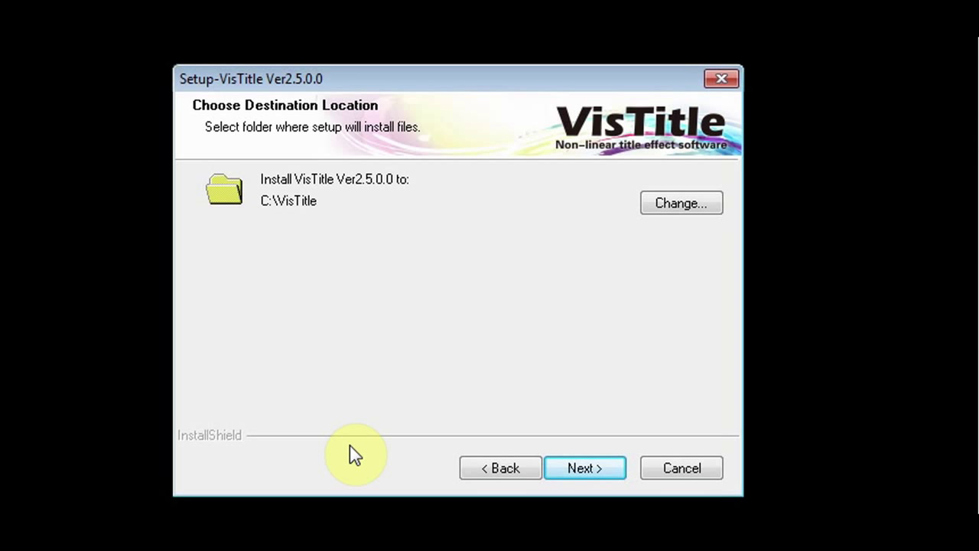
click(590, 471)
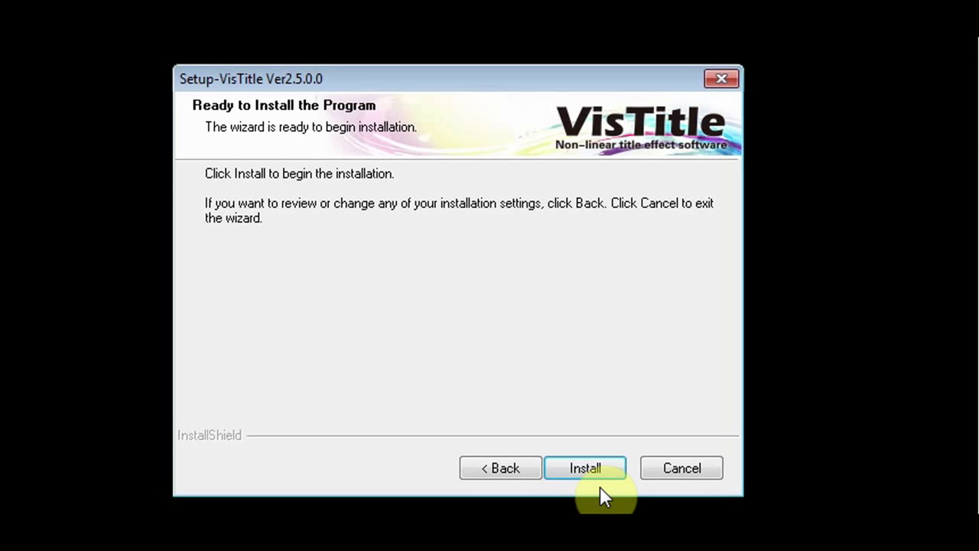
click(574, 471)
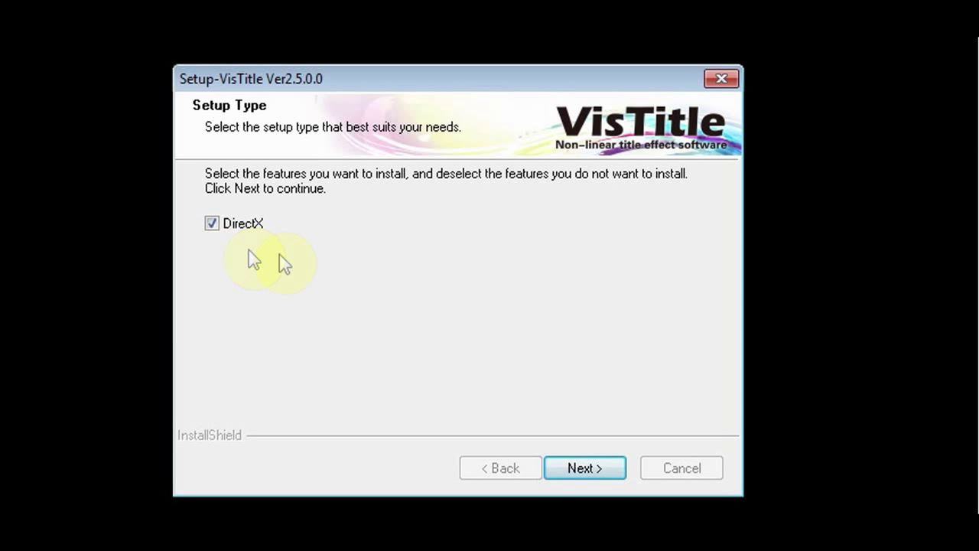
click(614, 469)
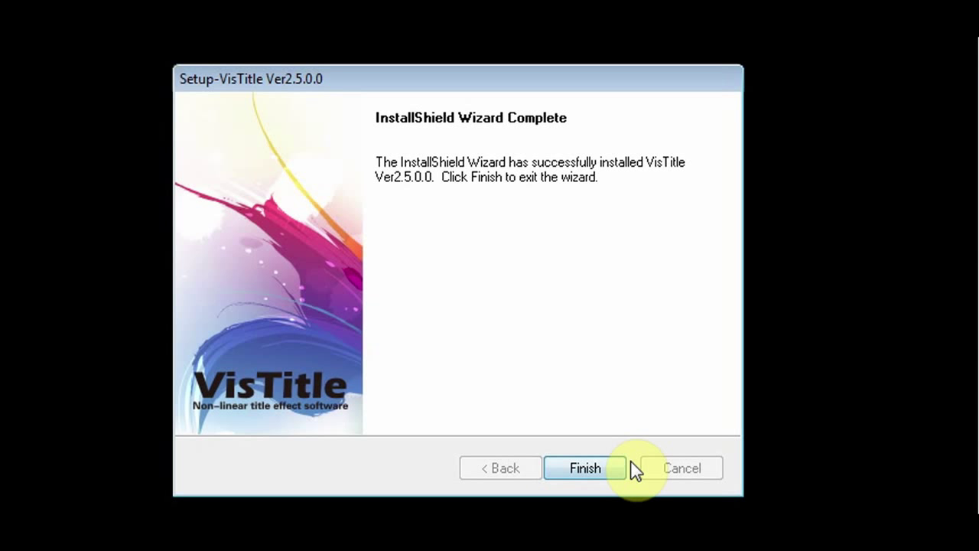
click(604, 468)
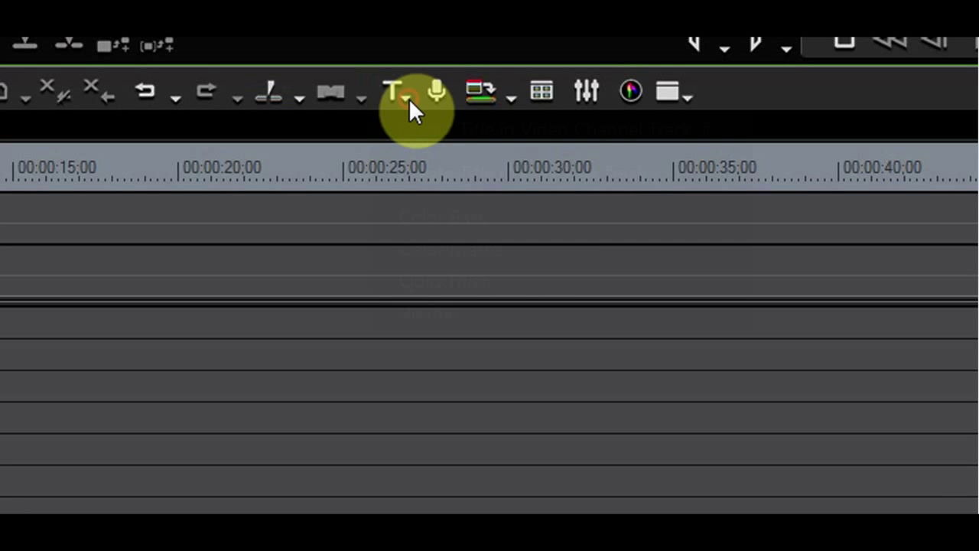
- Check the Create Title dropdown to confirm VisTitle is listed beside QuickTitler
click(383, 231)
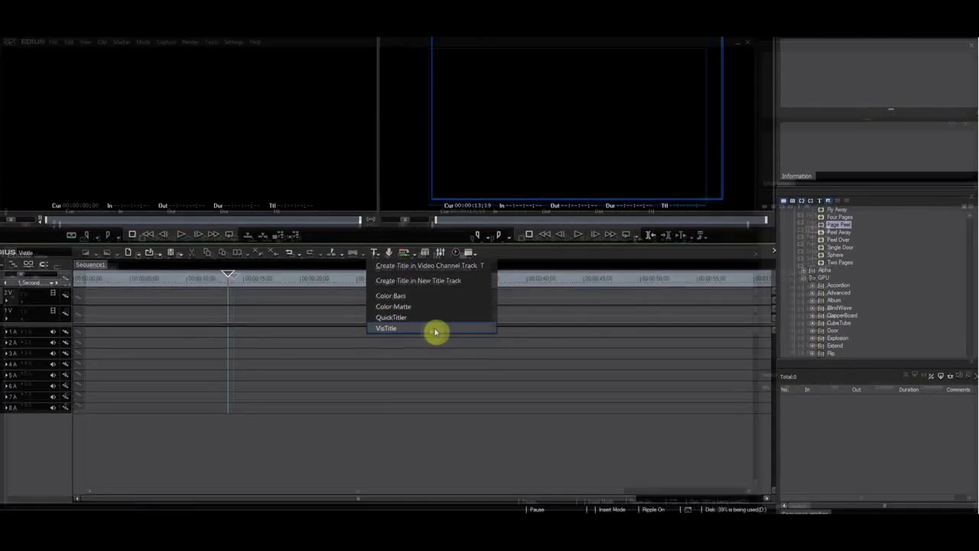
click(240, 43)
- Set Default Titler to VisTitle under User Settings > Application > Other and apply
click(252, 68)
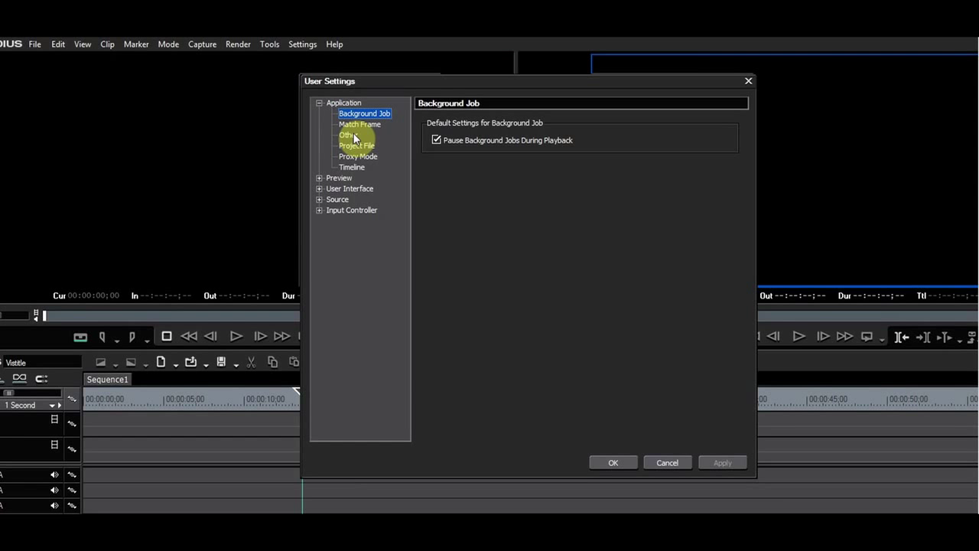
click(349, 135)
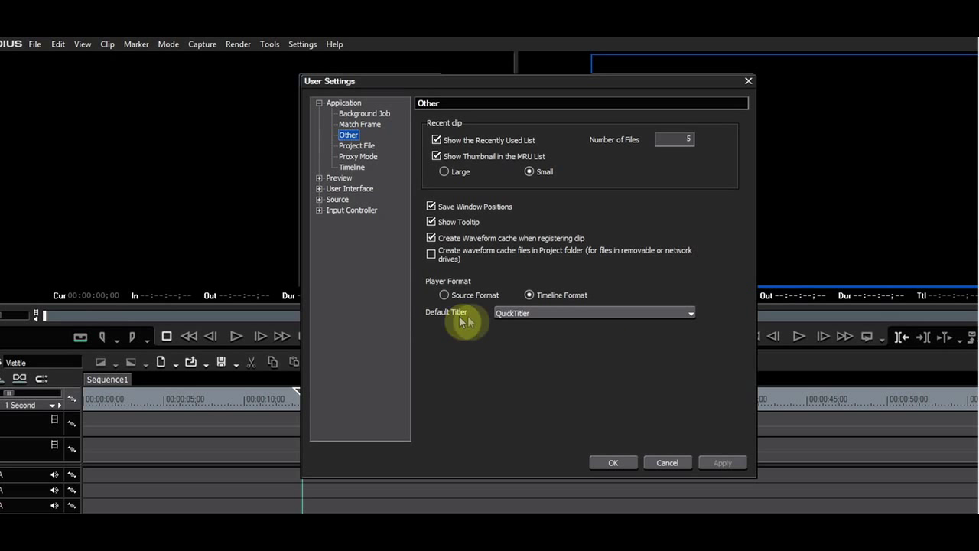
click(693, 312)
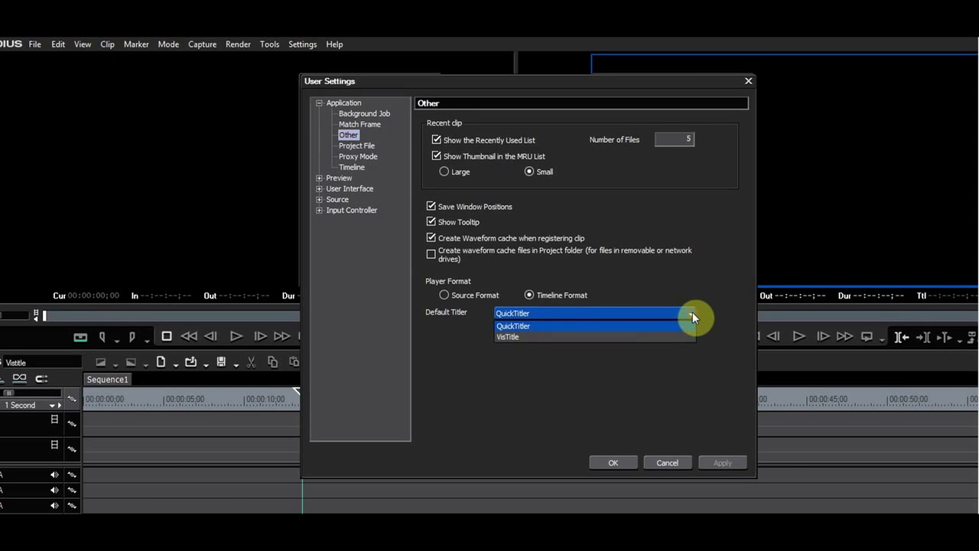
click(521, 337)
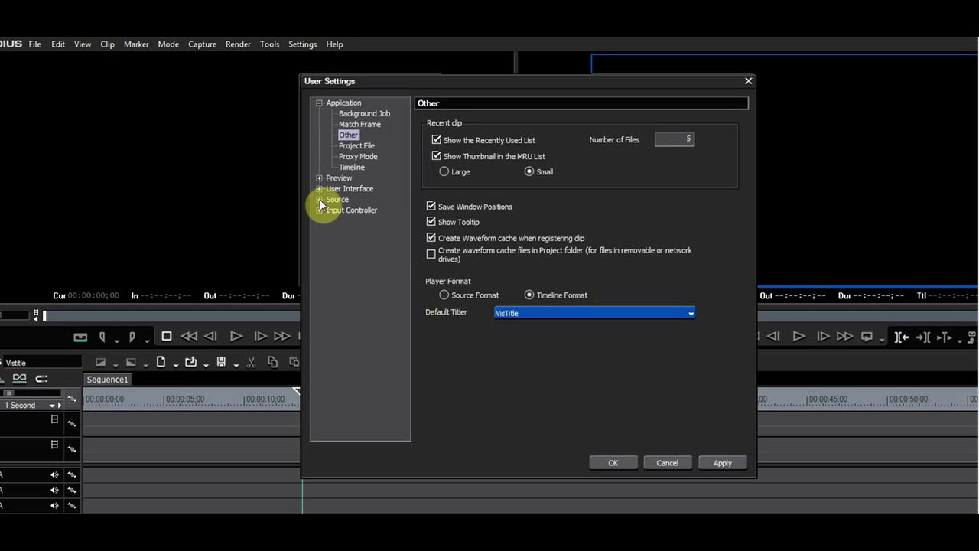
click(319, 200)
click(351, 221)
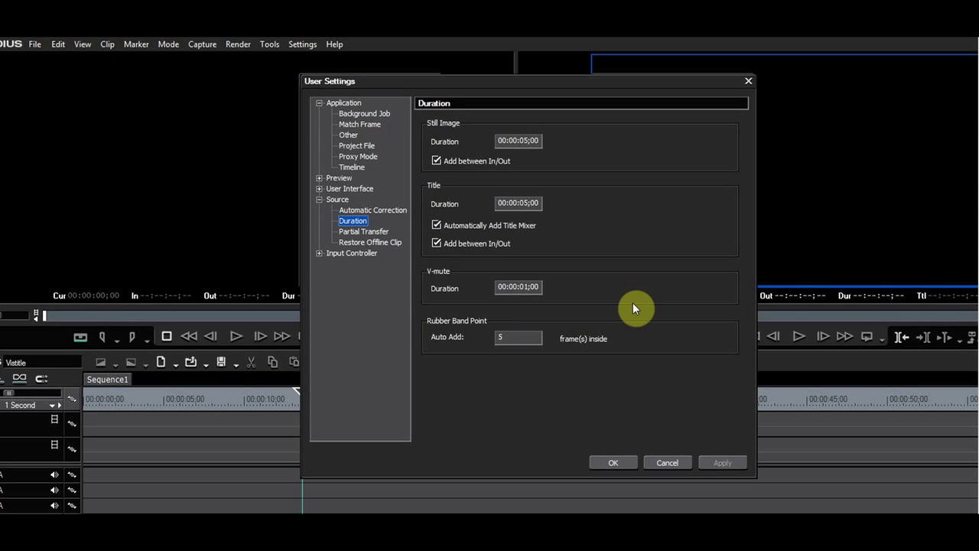
click(621, 461)
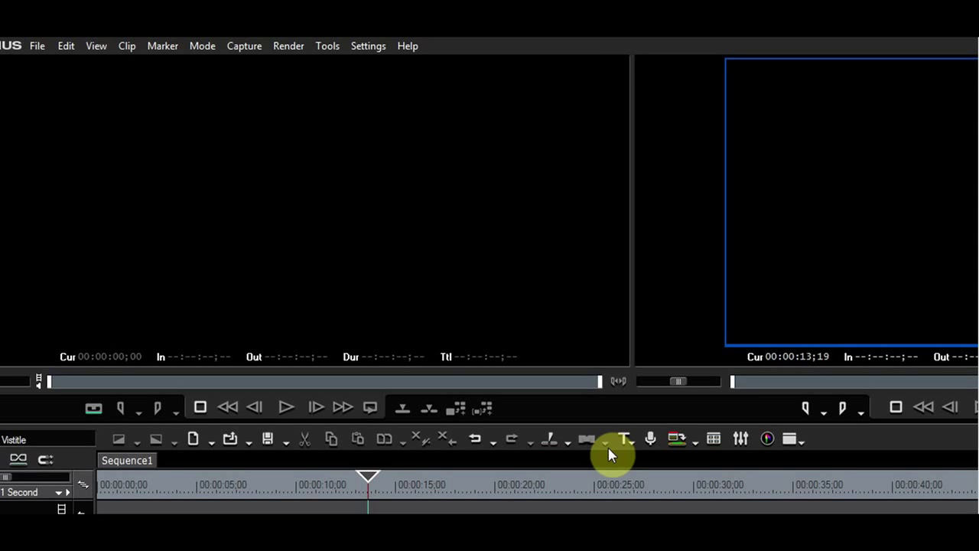
- Drag the HD017 template from the Title Template Library onto track 2V
click(328, 50)
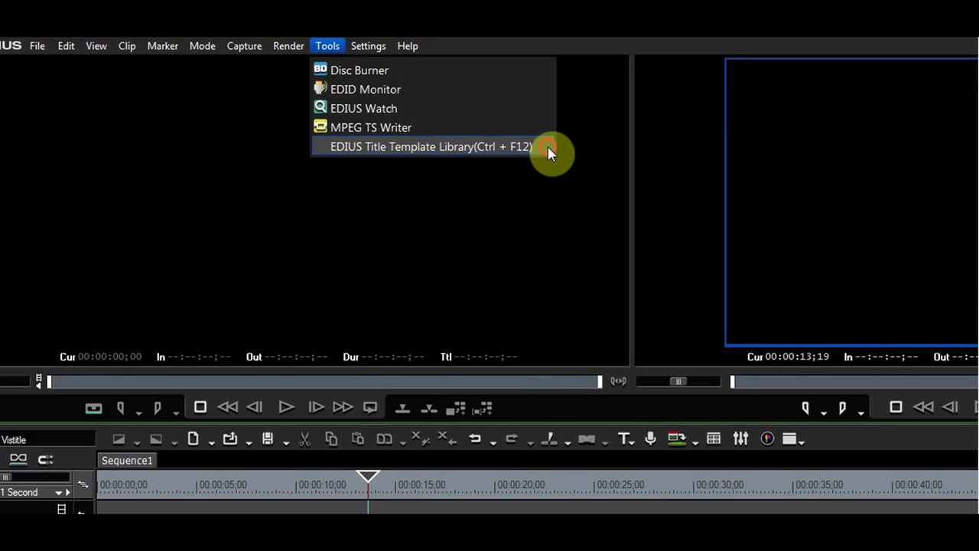
click(547, 149)
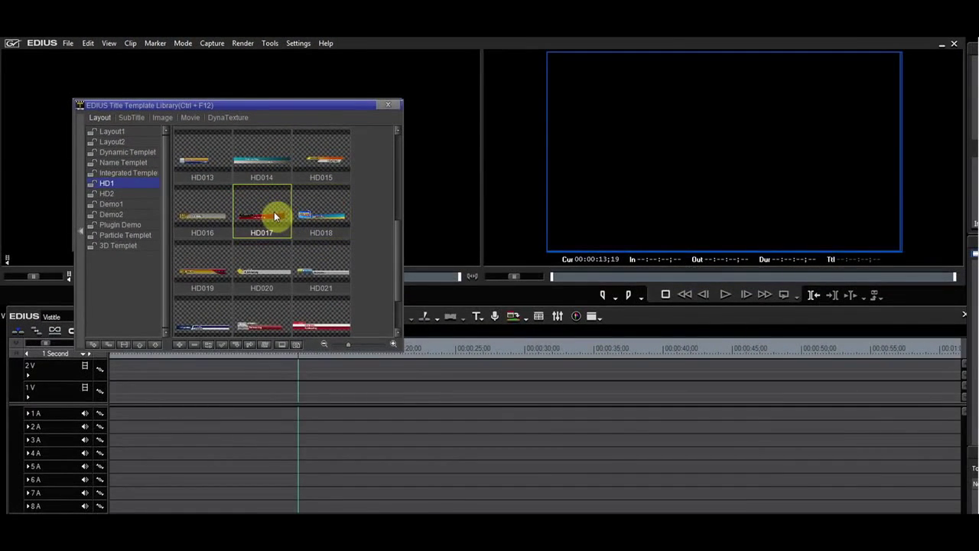
drag(295, 249, 233, 412)
drag(226, 354, 246, 371)
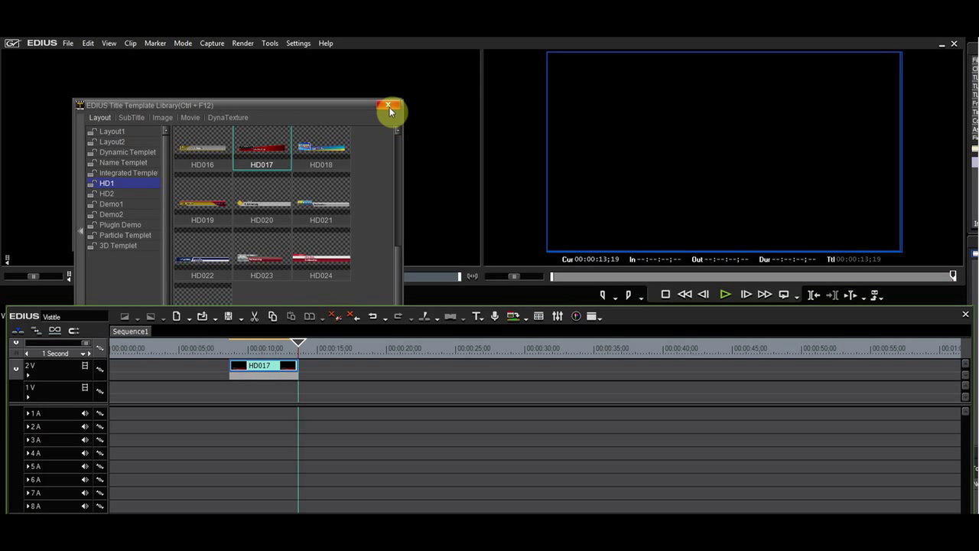
click(390, 107)
- Edit the HD017 title text to 'EDIUS' with the subheading 'EDIUS is a fast NLE'
click(268, 370)
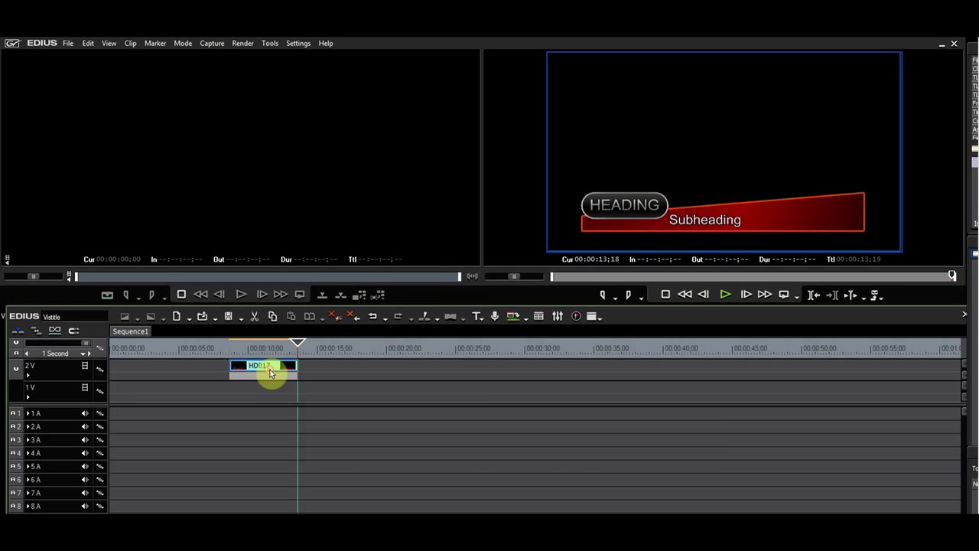
double_click(269, 369)
text(EDIUS)
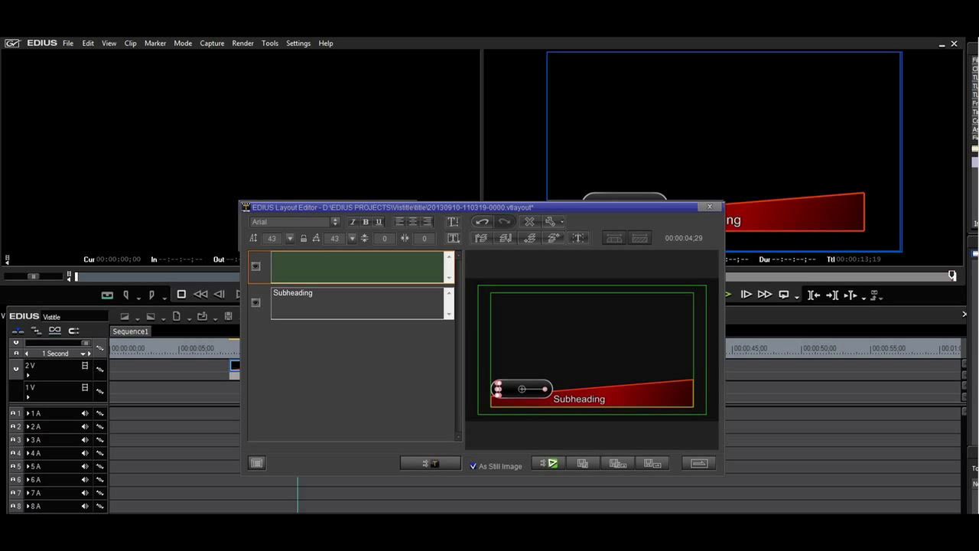
click(337, 292)
text(EDIUS is a fast NLE)
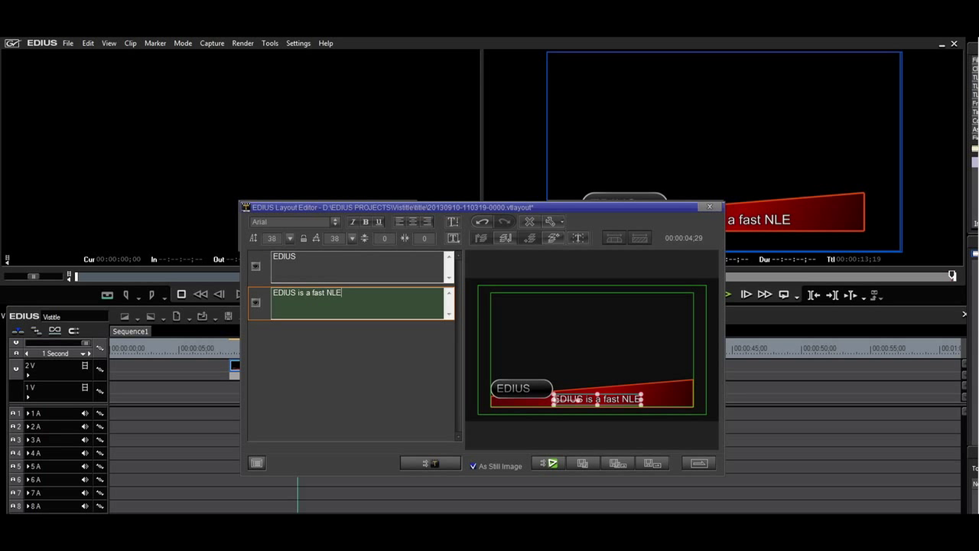
- Save the title layout and play it from 00:00:08;05 over the sunset clip
click(710, 206)
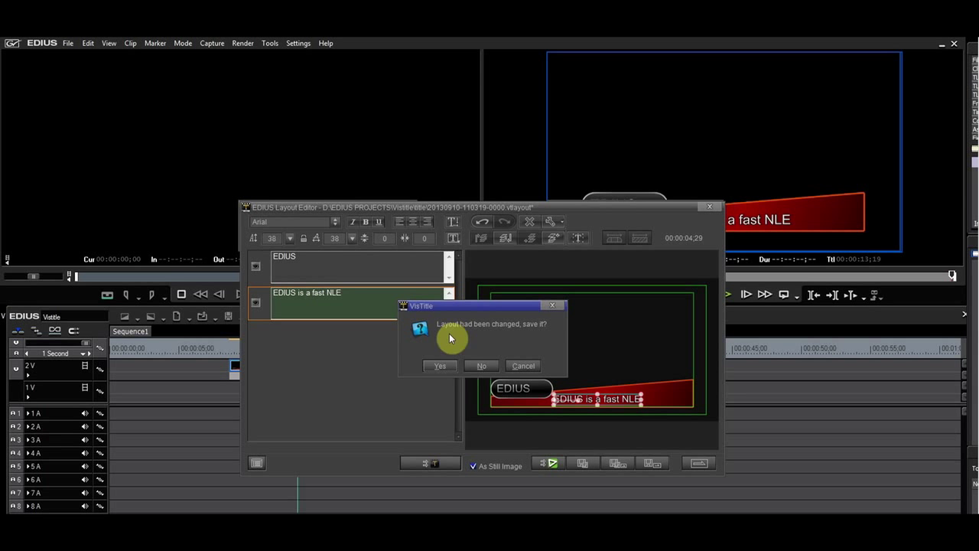
click(442, 367)
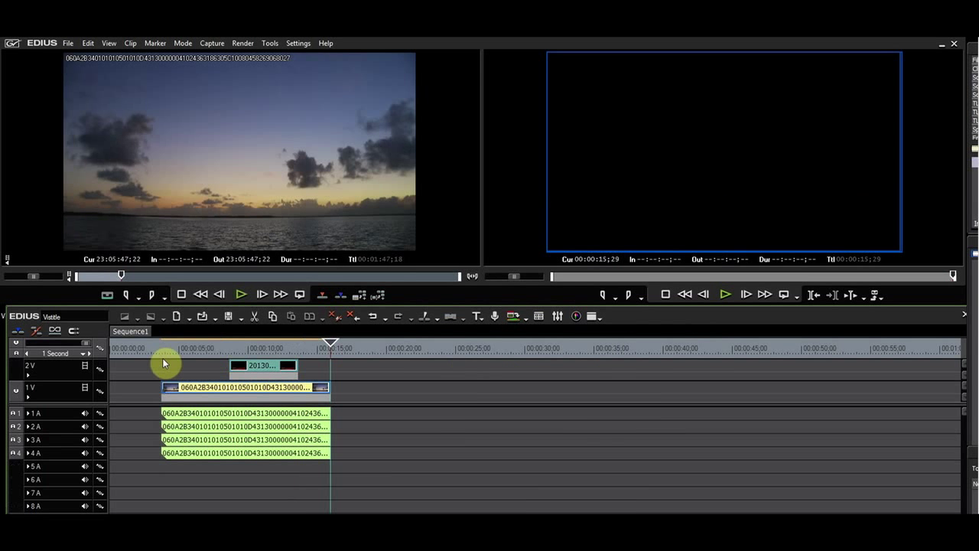
click(223, 350)
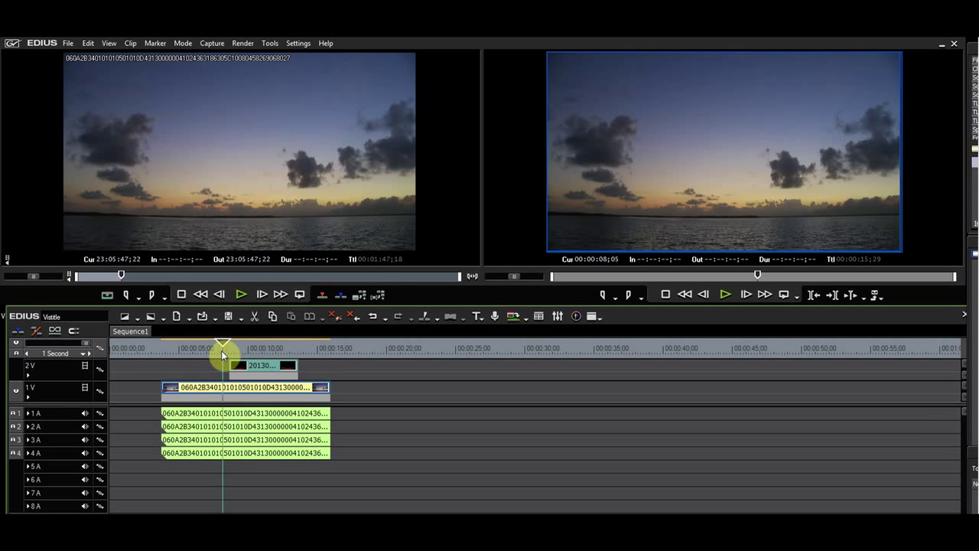
key(space)
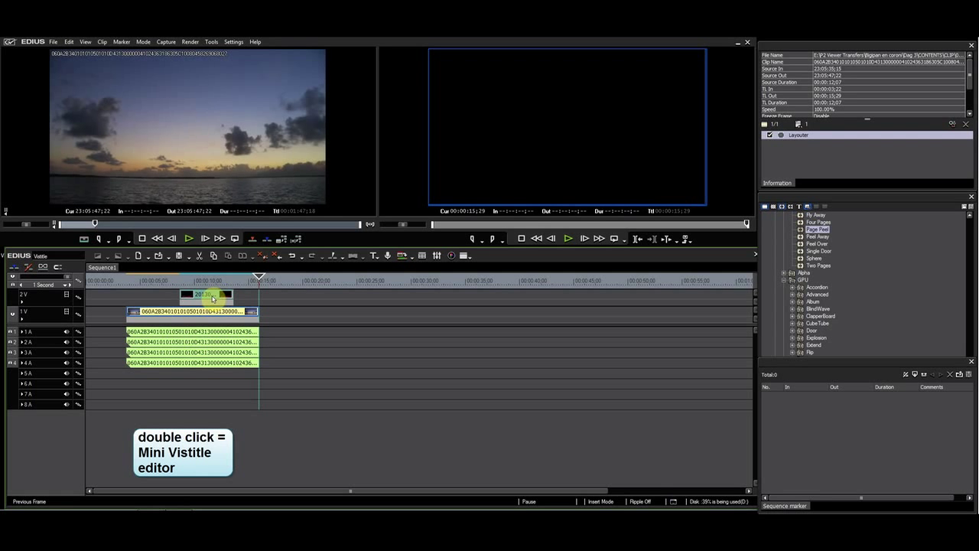
- Open the HD017 title clip in the full VisTitle editor instead of the quick Layout Editor
double_click(213, 298)
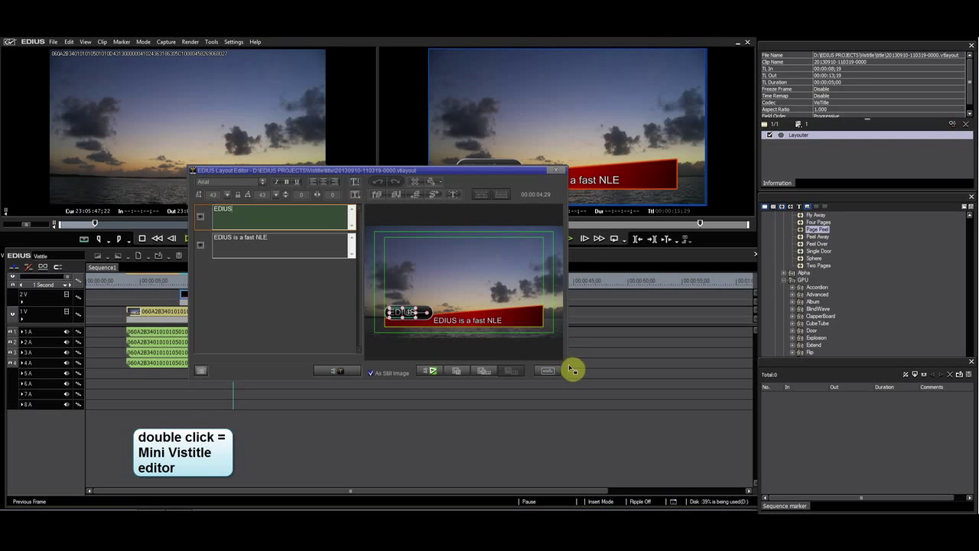
click(559, 171)
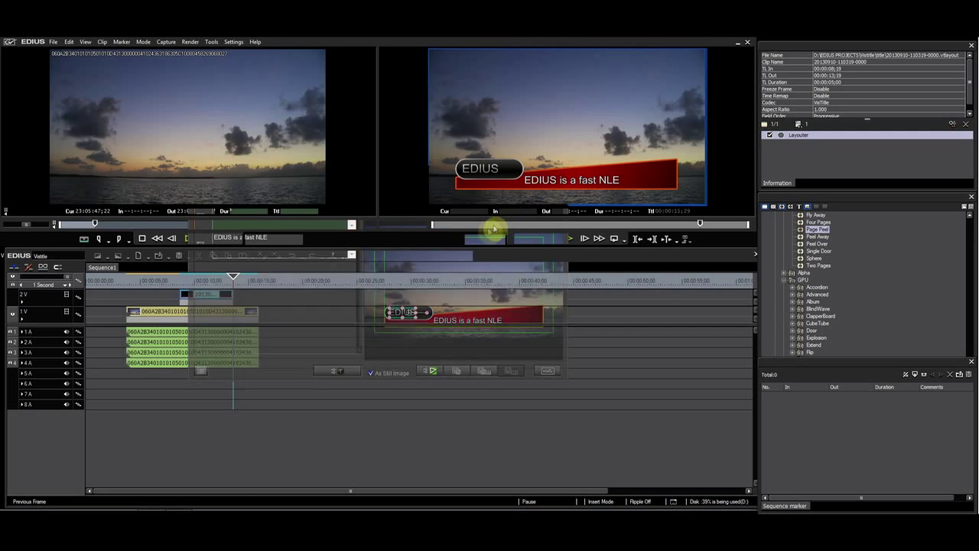
shift+double_click(197, 299)
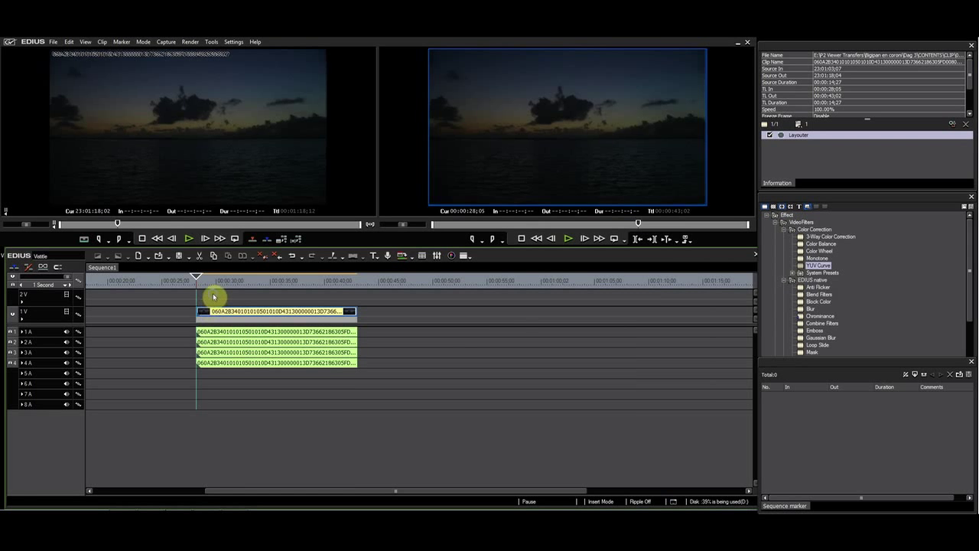
- Create a new VisTitle clip on the empty track, switch it to Scroll, and show its text list
right_click(213, 297)
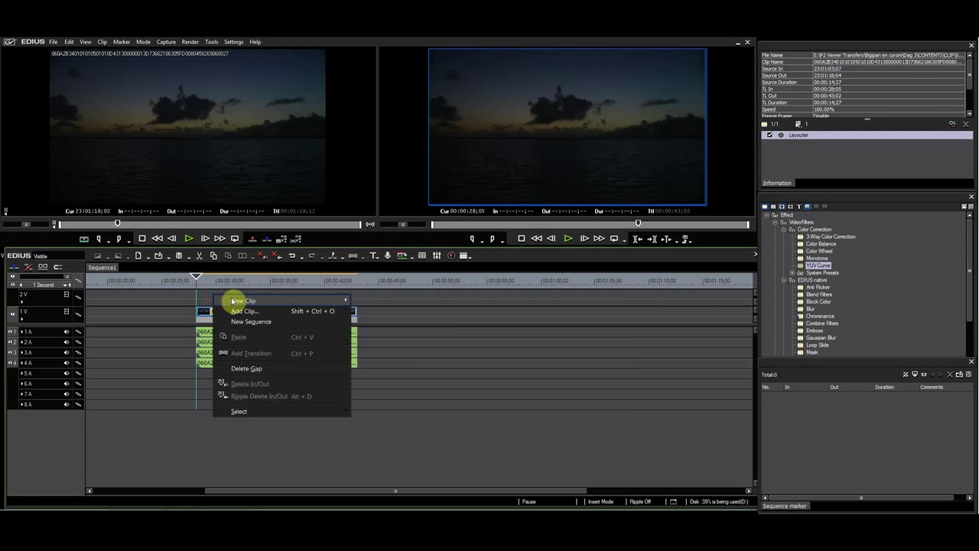
mouse_move(342, 300)
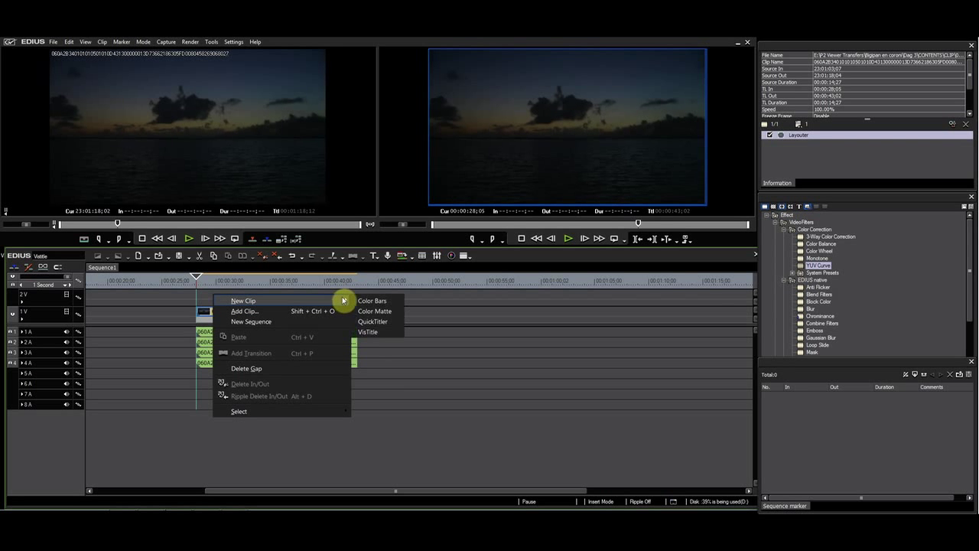
click(378, 332)
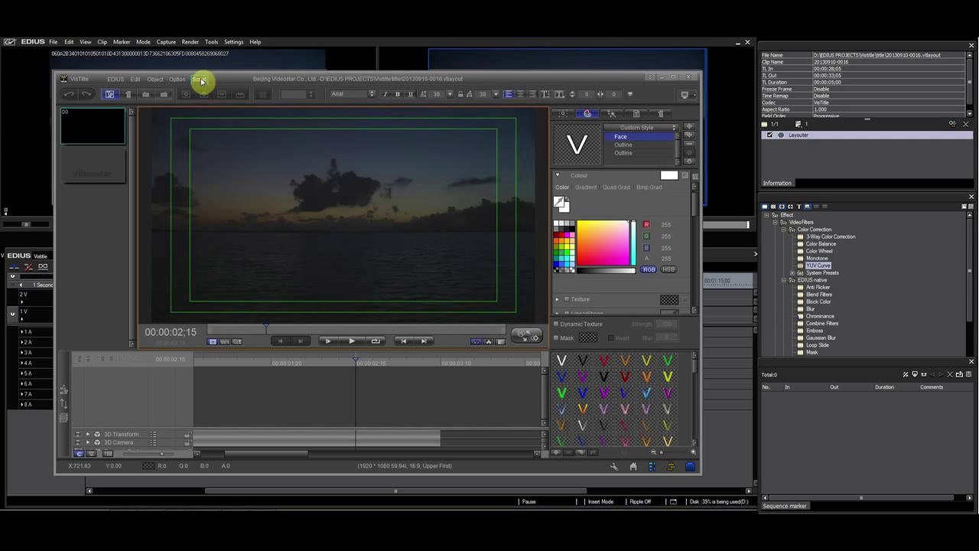
click(130, 95)
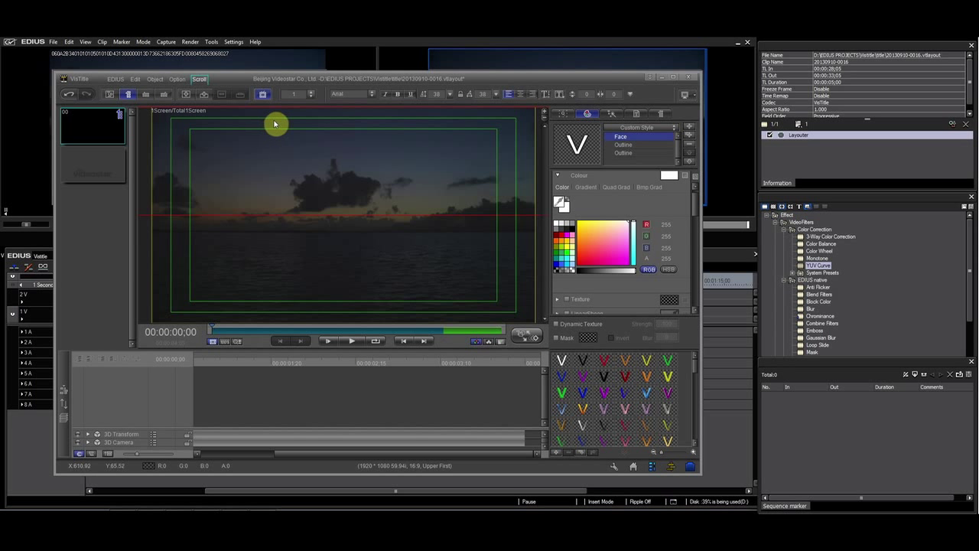
click(638, 115)
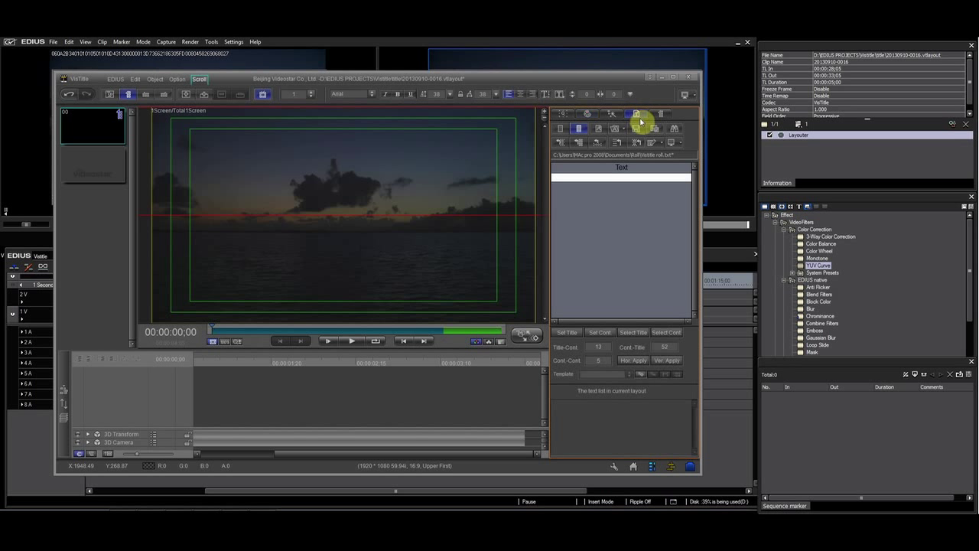
- Load Vistitle roll.txt into the VisTitle text list
click(617, 130)
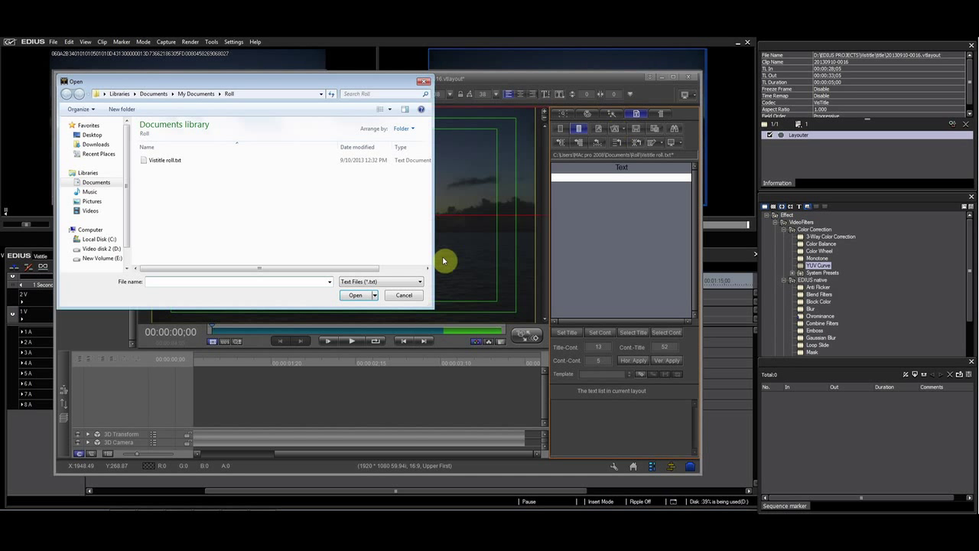
click(174, 160)
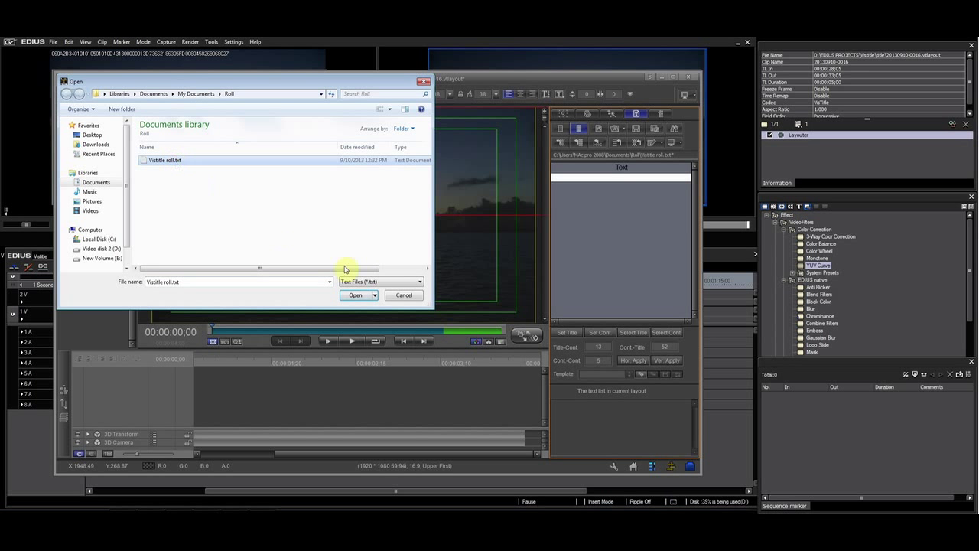
click(356, 296)
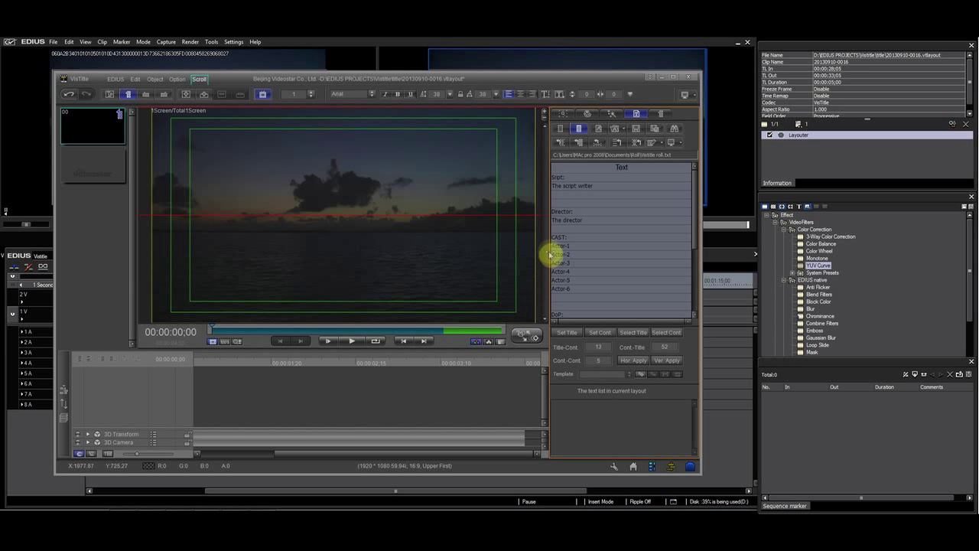
- Mark the Script, Director, DoP, Camera, Sound and Editing headings as titles, then select all lines
click(564, 177)
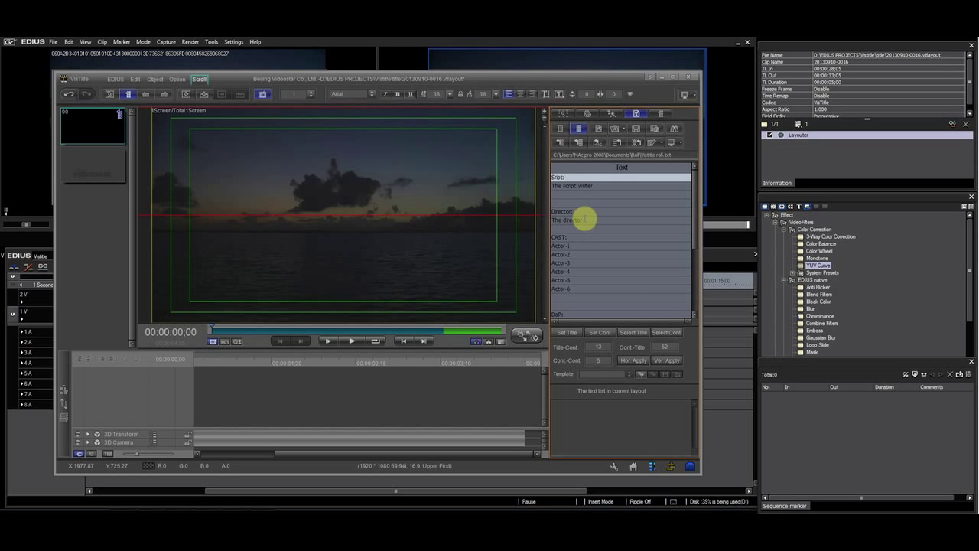
click(582, 213)
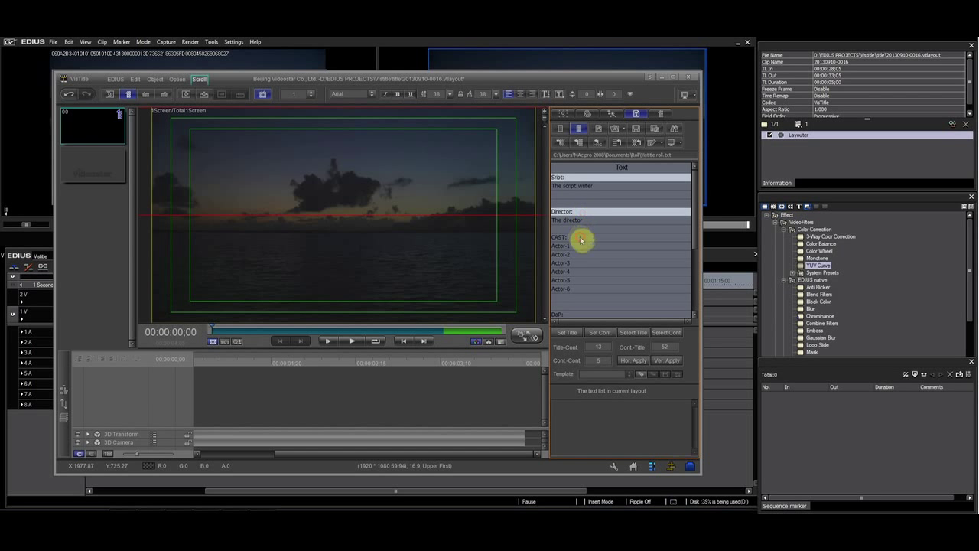
drag(695, 247, 693, 275)
click(577, 248)
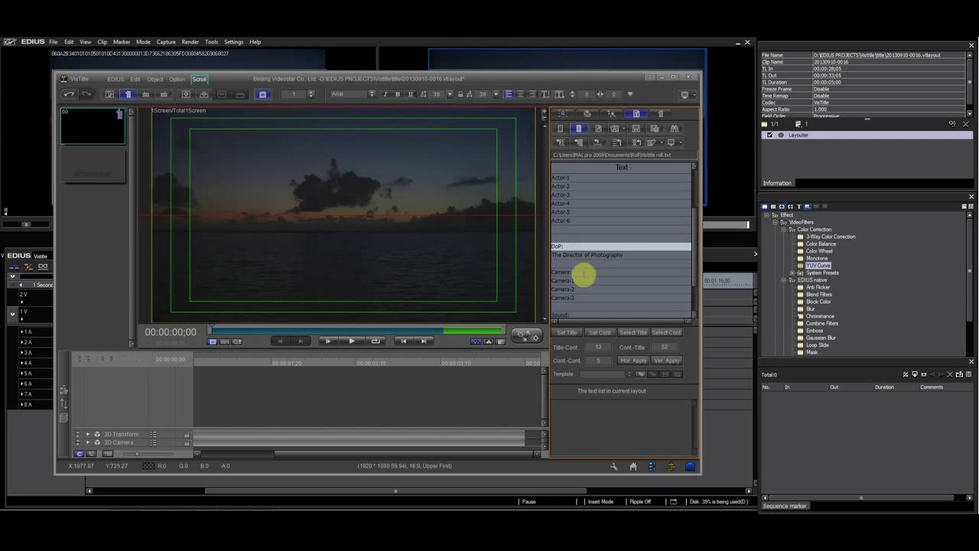
click(584, 271)
drag(696, 275, 689, 306)
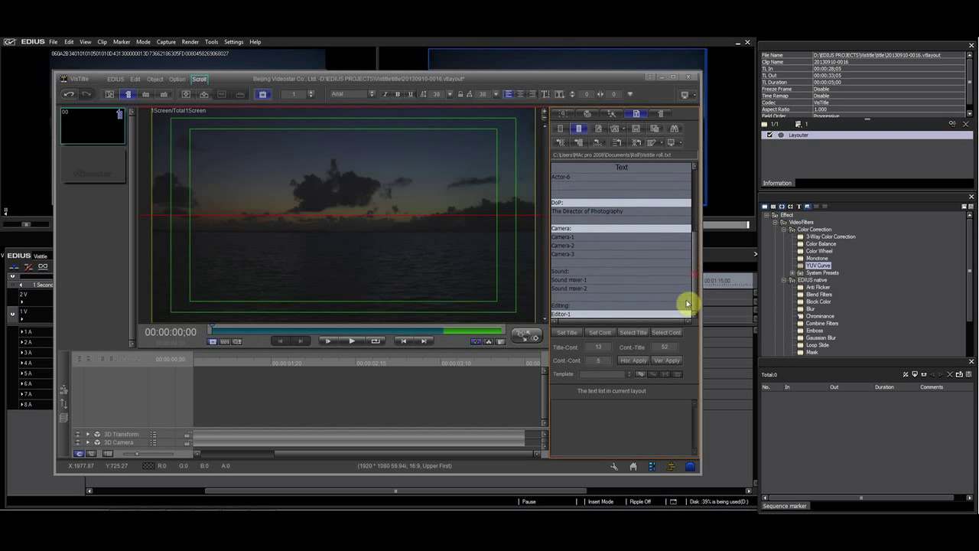
click(576, 271)
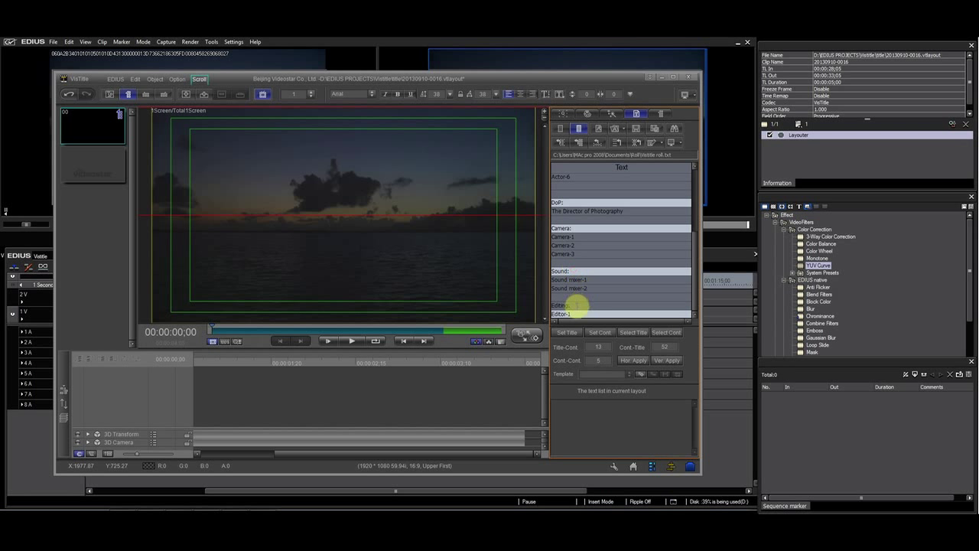
click(573, 306)
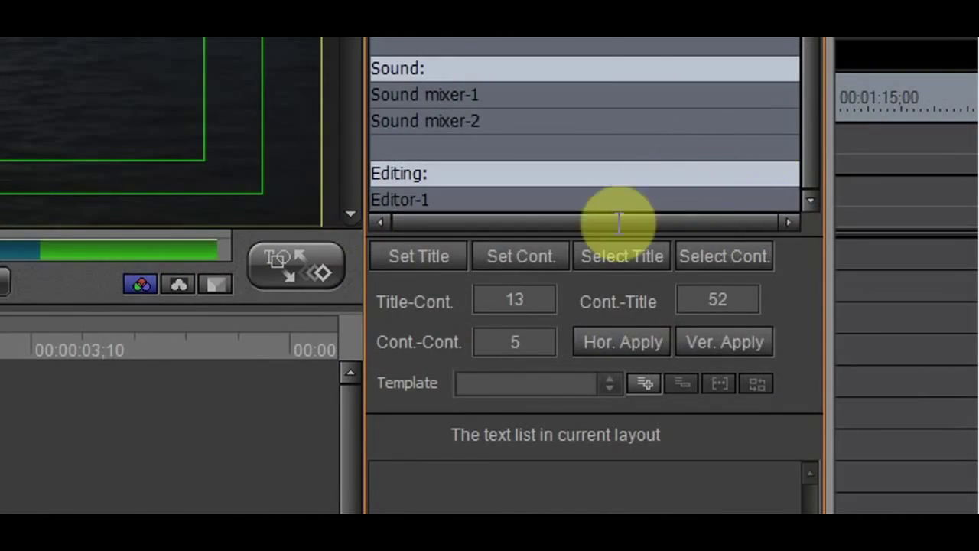
click(421, 257)
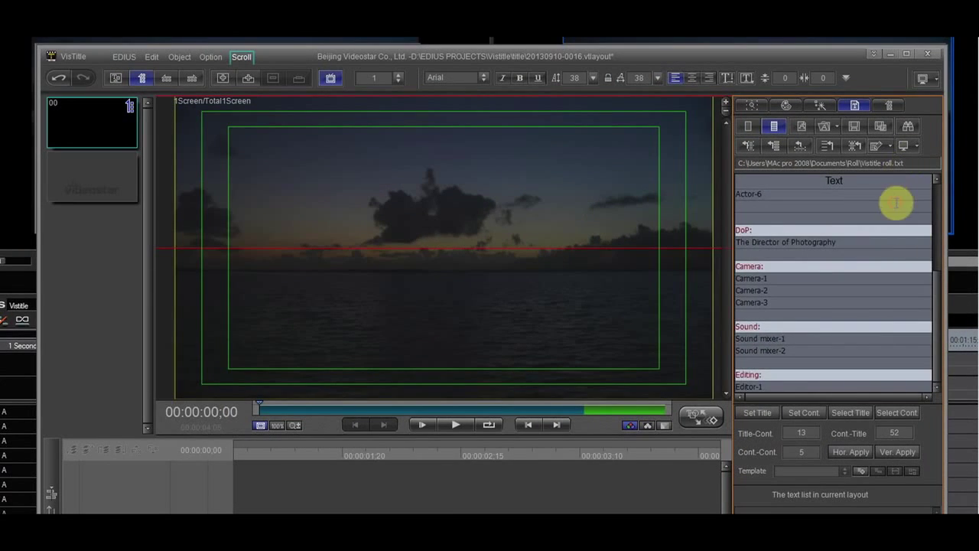
click(897, 201)
key(ctrl+a)
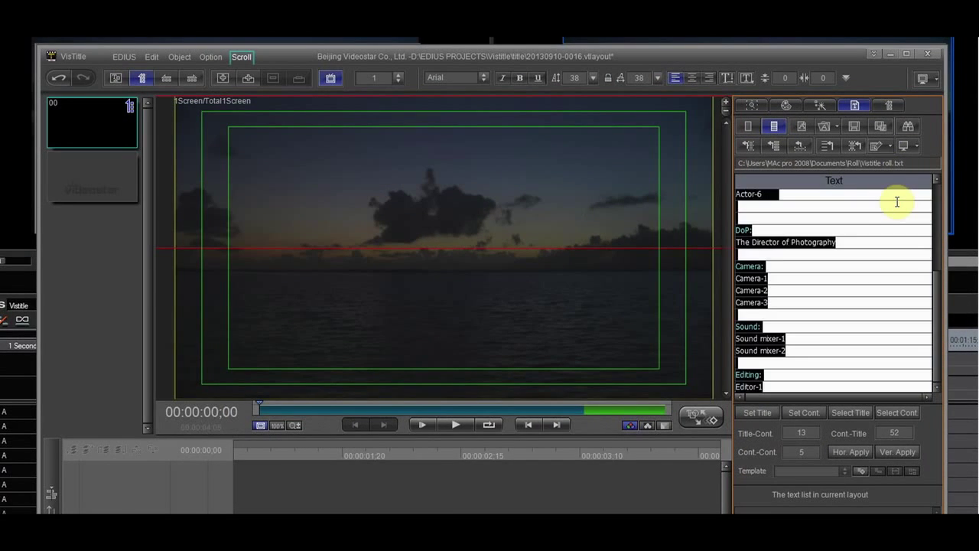
- Generate rolling text objects from the credits list, nudge them right, and select all headings
click(776, 148)
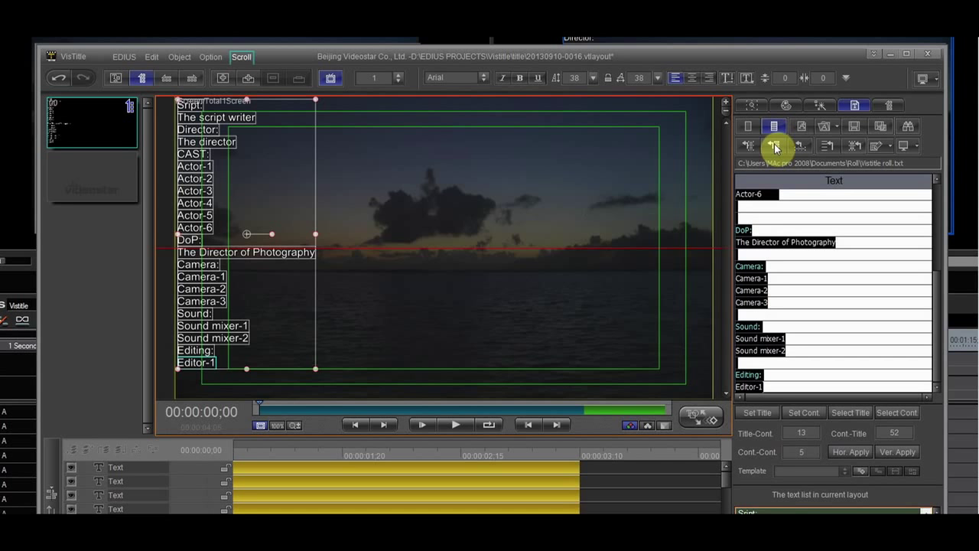
drag(201, 124, 249, 124)
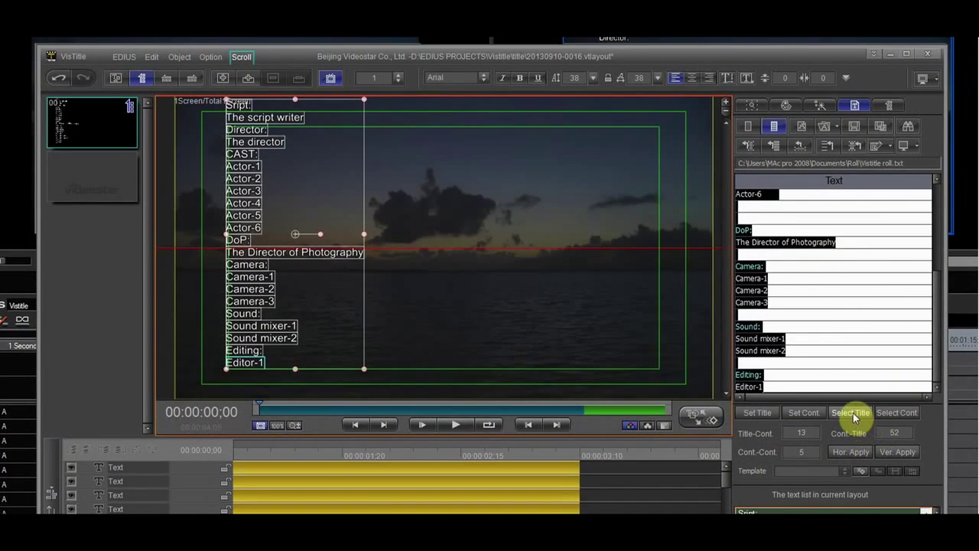
click(854, 414)
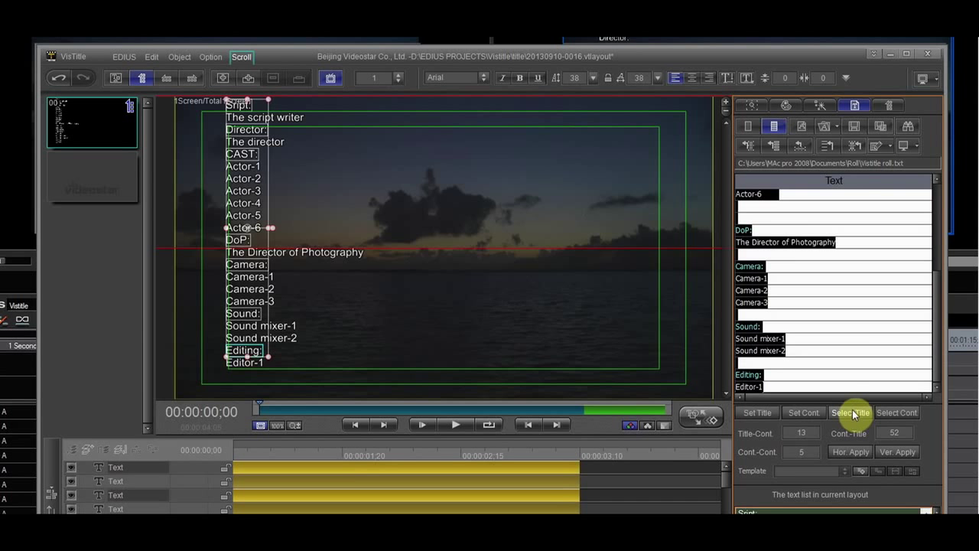
- Colour the selected credit headings yellow
click(788, 107)
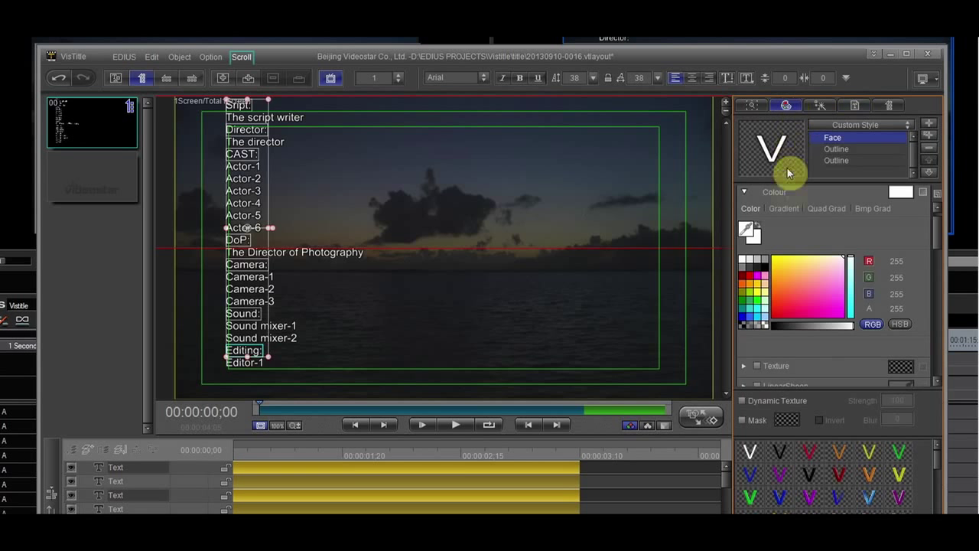
click(778, 264)
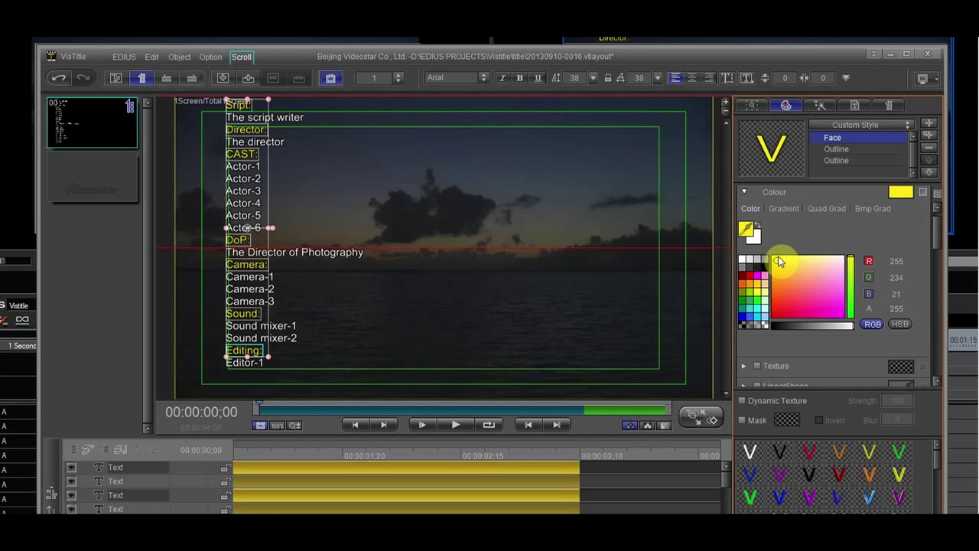
click(854, 105)
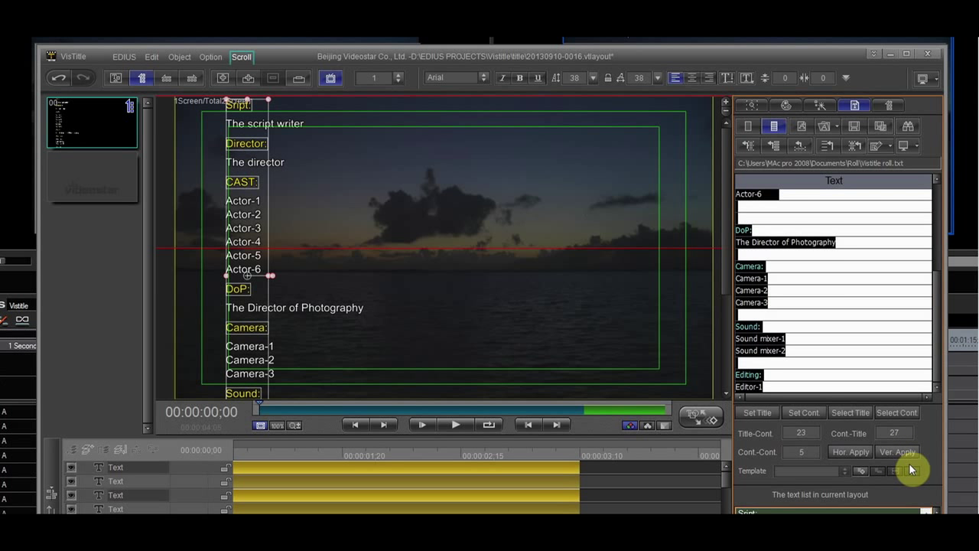
- Select all the credit names under the headings and colour them pink
click(897, 414)
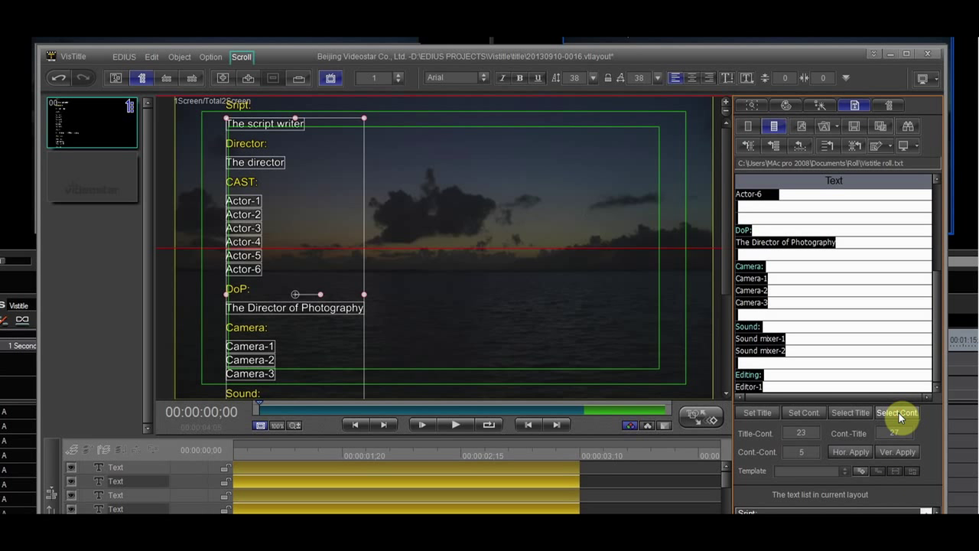
click(787, 105)
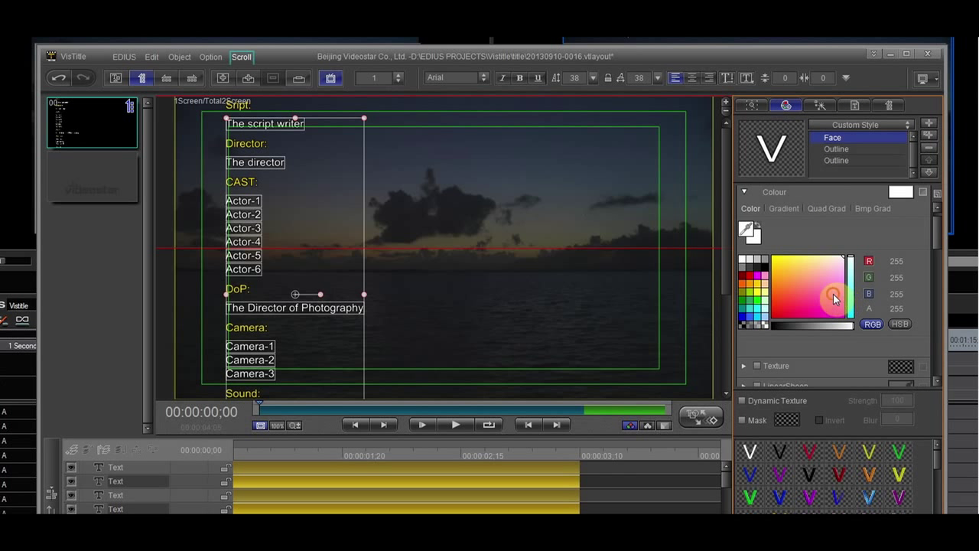
mouse_move(835, 301)
mouse_down()
mouse_move(794, 303)
mouse_move(788, 269)
mouse_move(802, 284)
mouse_move(804, 312)
mouse_up()
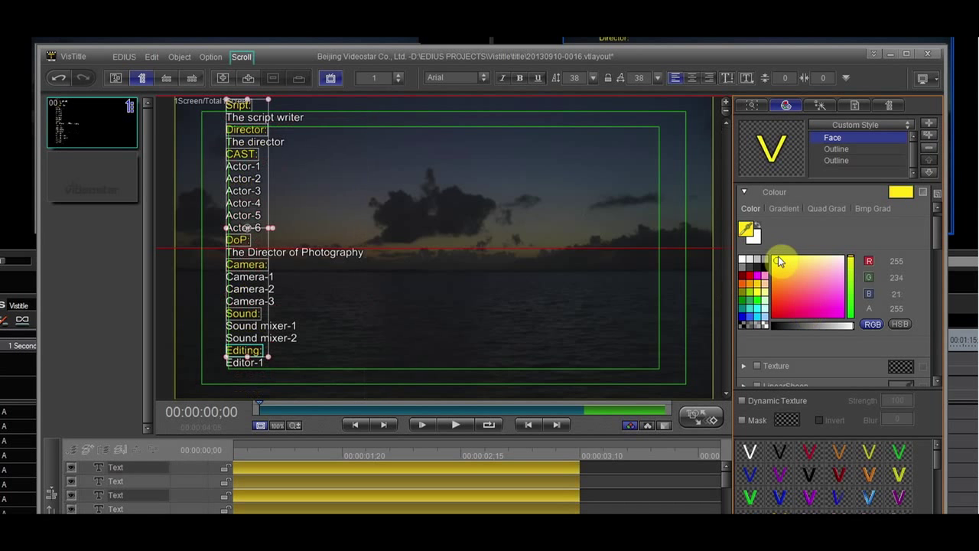
click(855, 104)
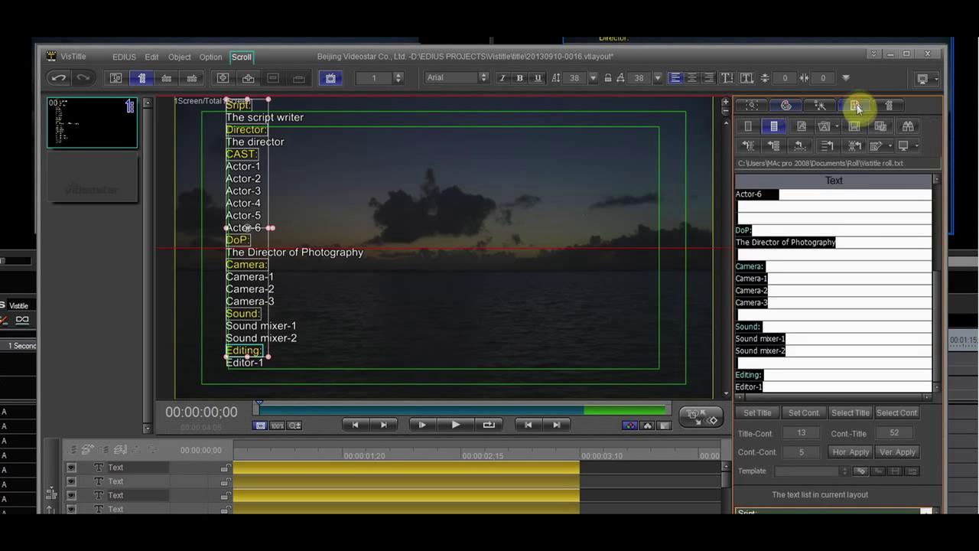
- Apply vertical Title-Cont., Cont.-Cont. and Cont.-Title spacing to widen the gaps between credits
click(832, 432)
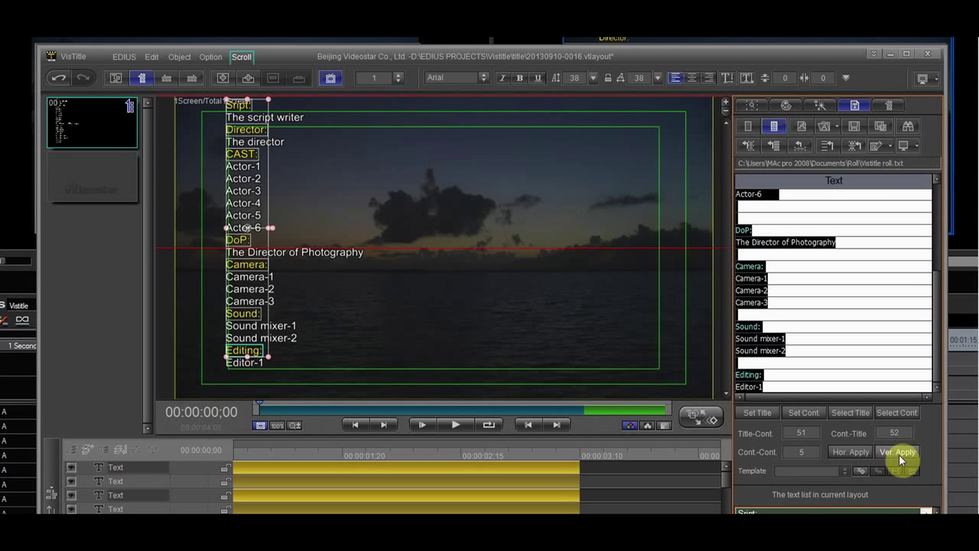
click(898, 453)
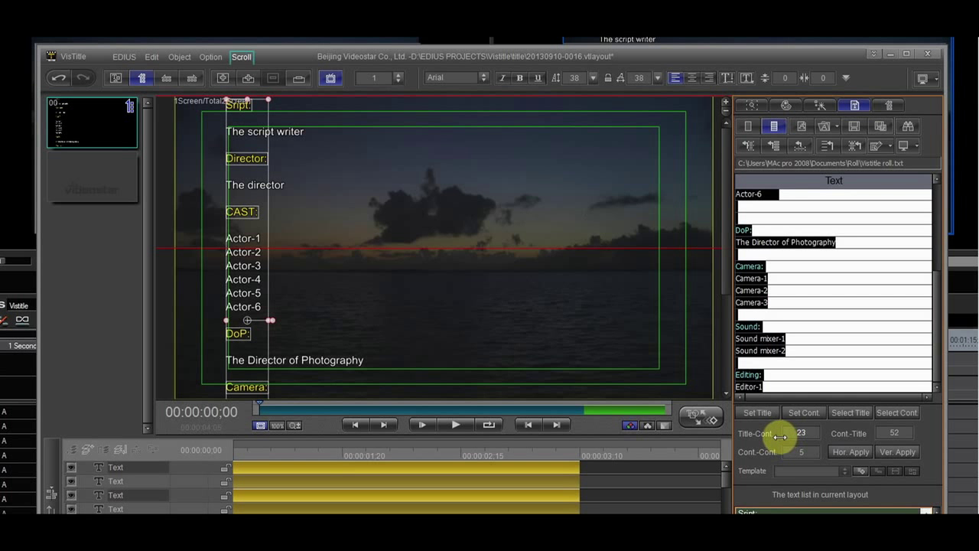
click(899, 452)
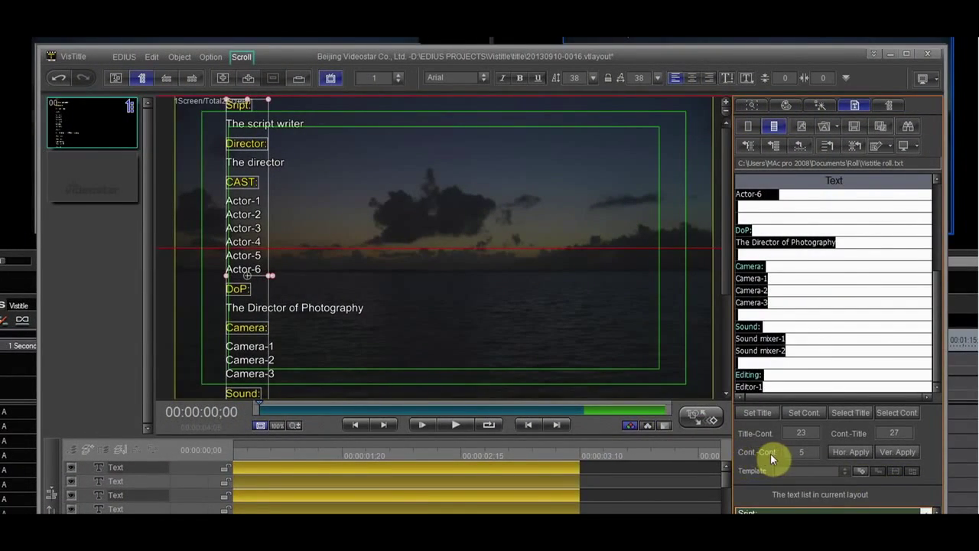
click(808, 451)
click(892, 452)
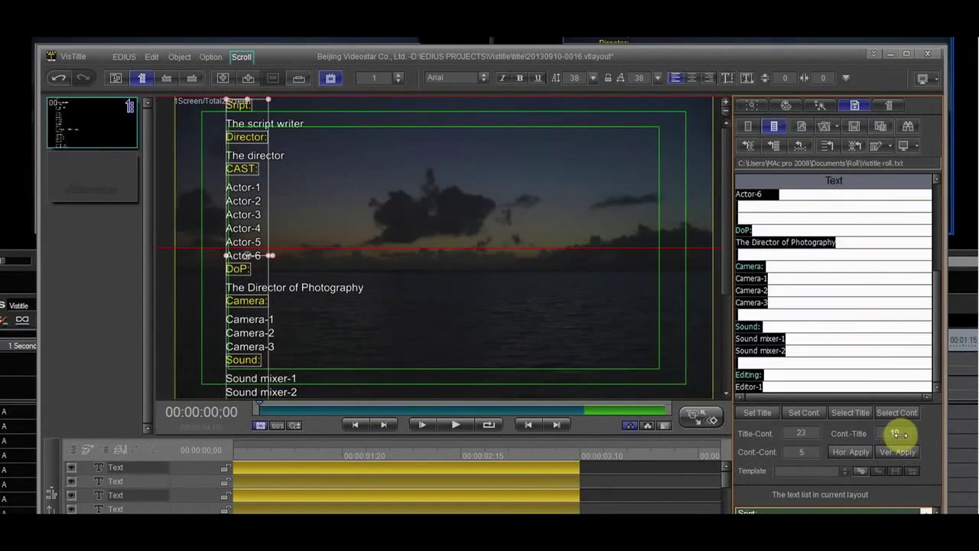
click(899, 452)
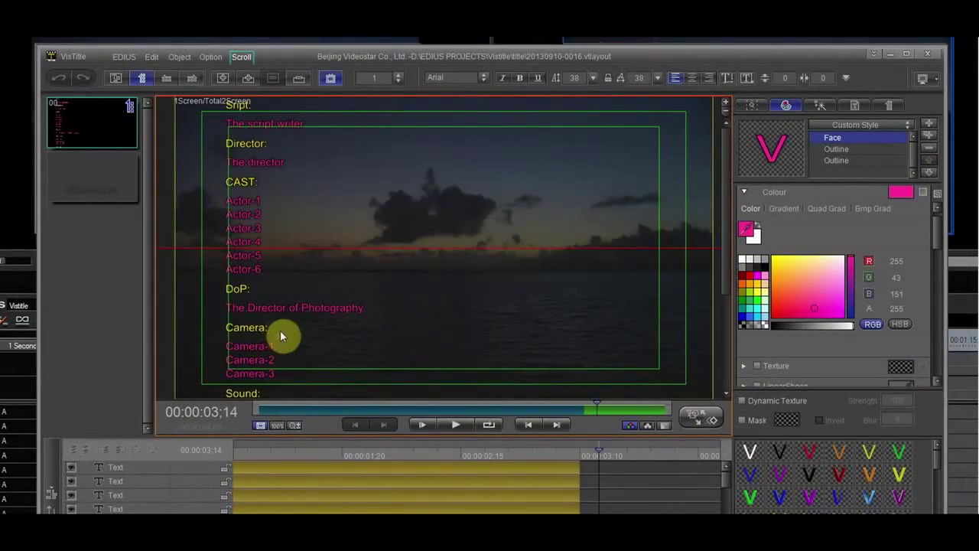
- Switch the scroll ending from End Cut Out to End Roll Out and scrub to preview
click(890, 106)
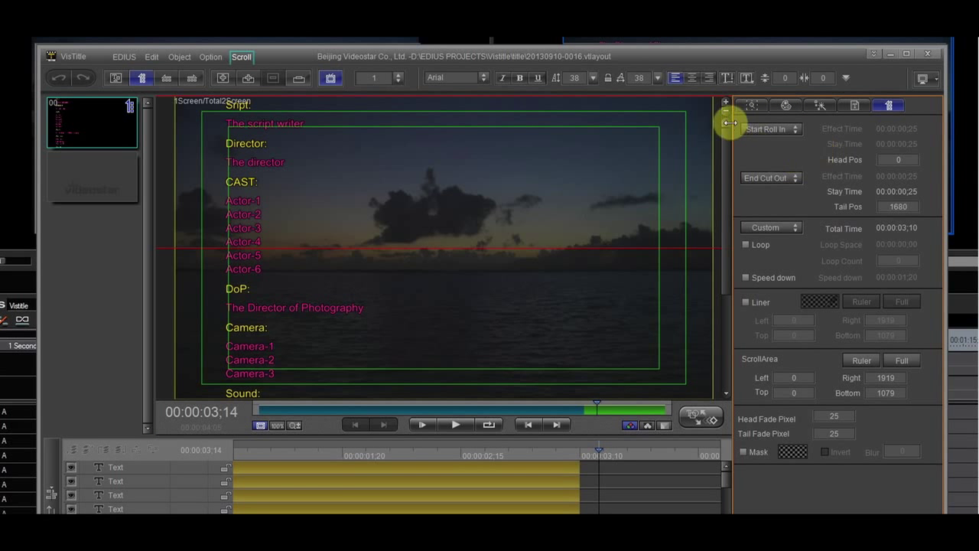
click(793, 178)
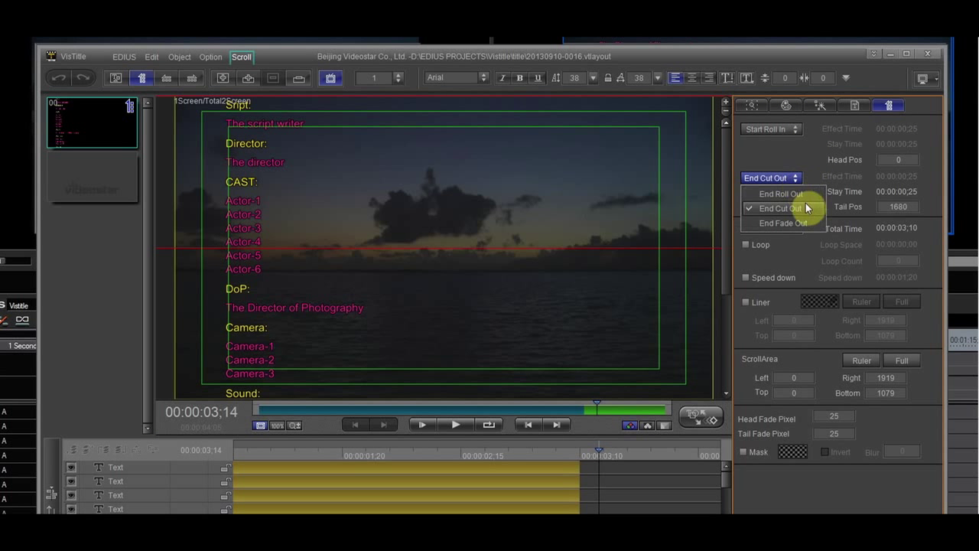
click(803, 192)
drag(250, 451, 629, 490)
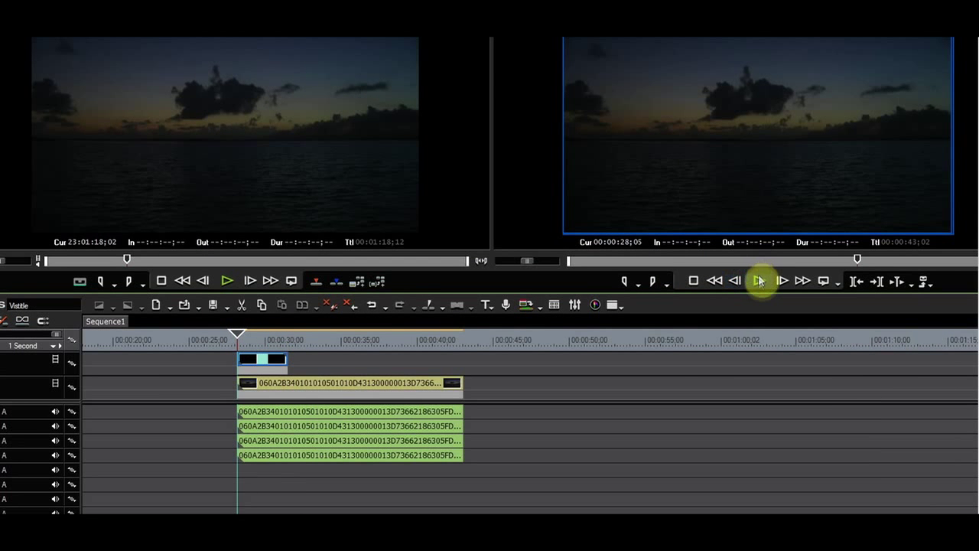
- Play the credits over the sunset clip, then open the title clip in the Layout Editor
click(759, 281)
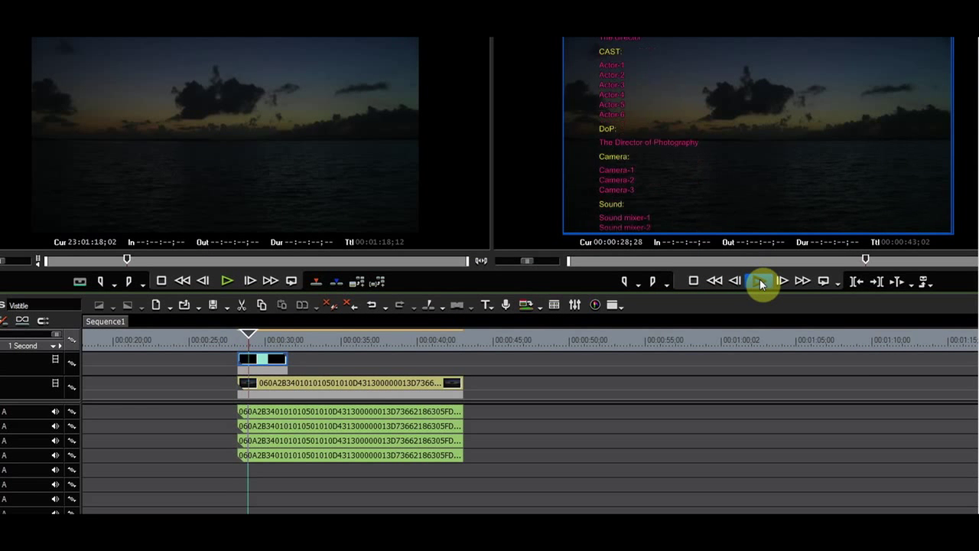
key(space)
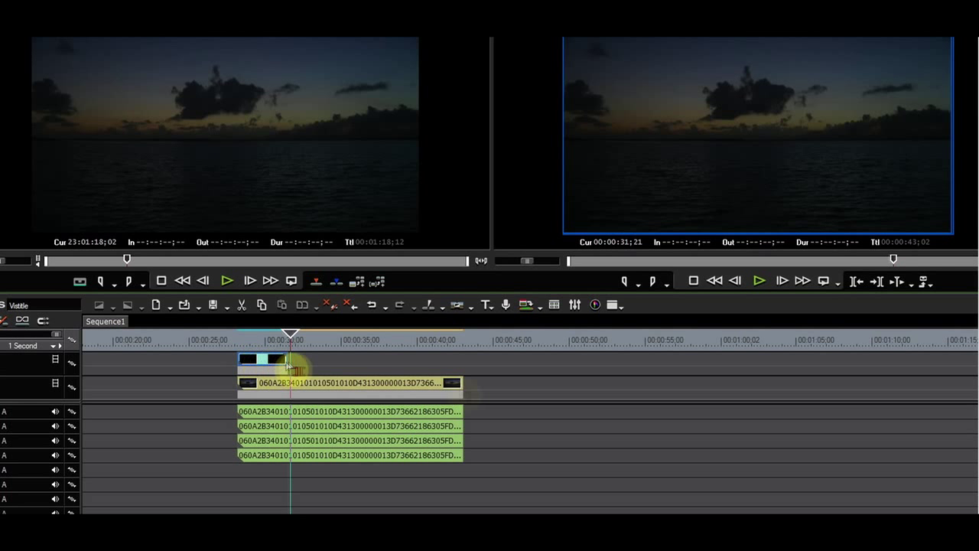
click(278, 363)
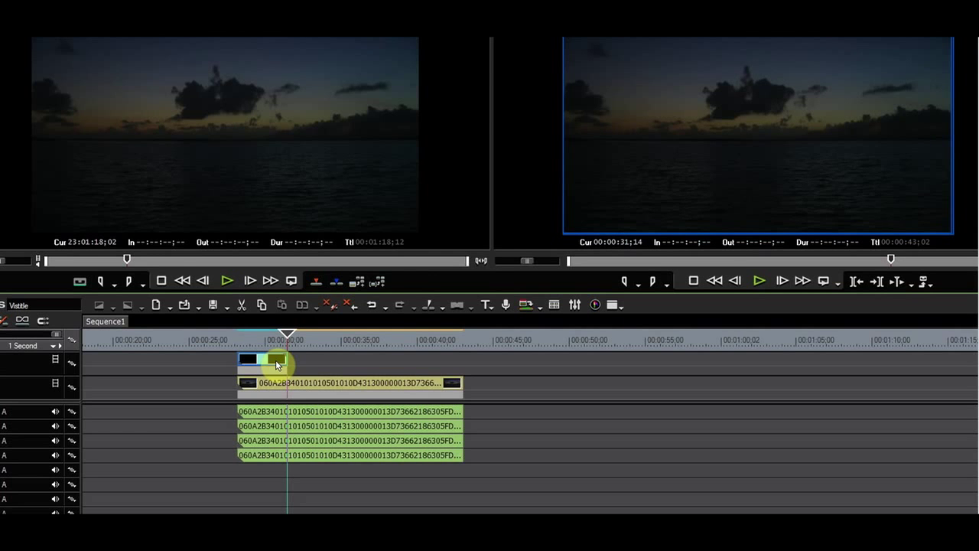
double_click(277, 364)
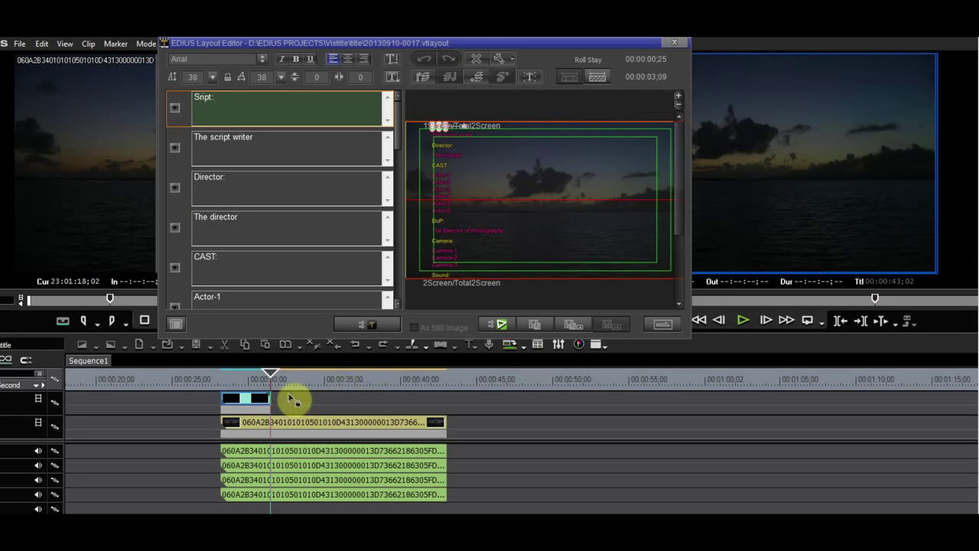
- Change the roll mode beside Roll Stay, save the layout, and stretch the title to 00:00:14;27
click(274, 377)
drag(277, 377, 312, 382)
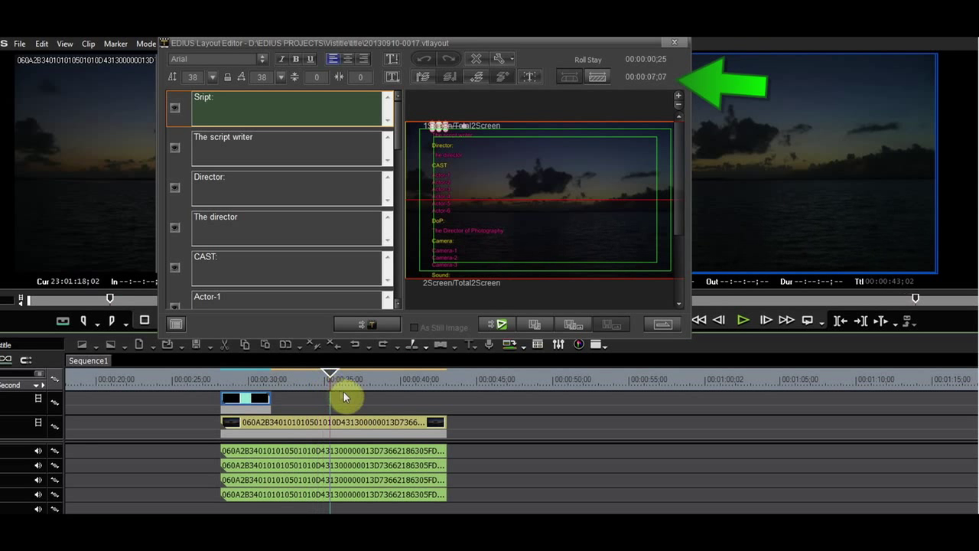
drag(406, 391, 447, 398)
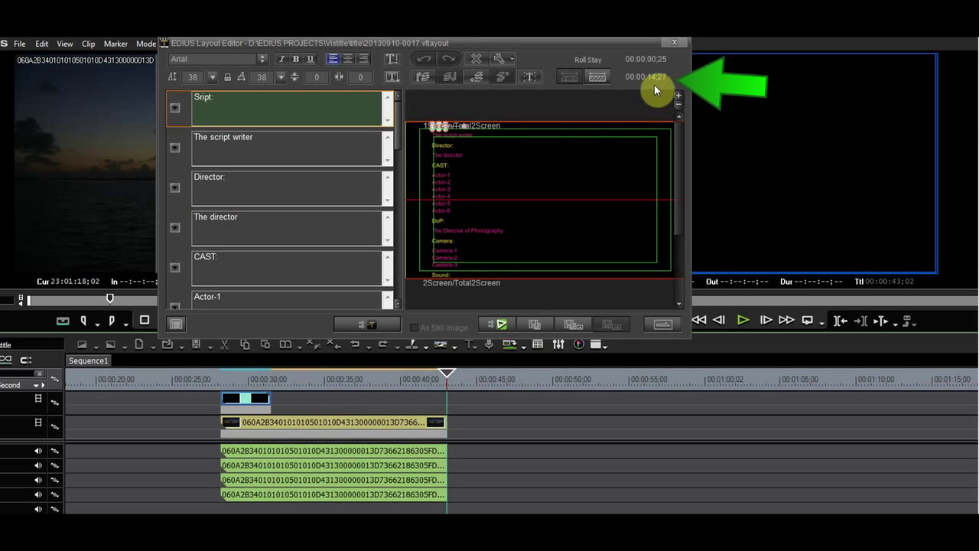
click(599, 79)
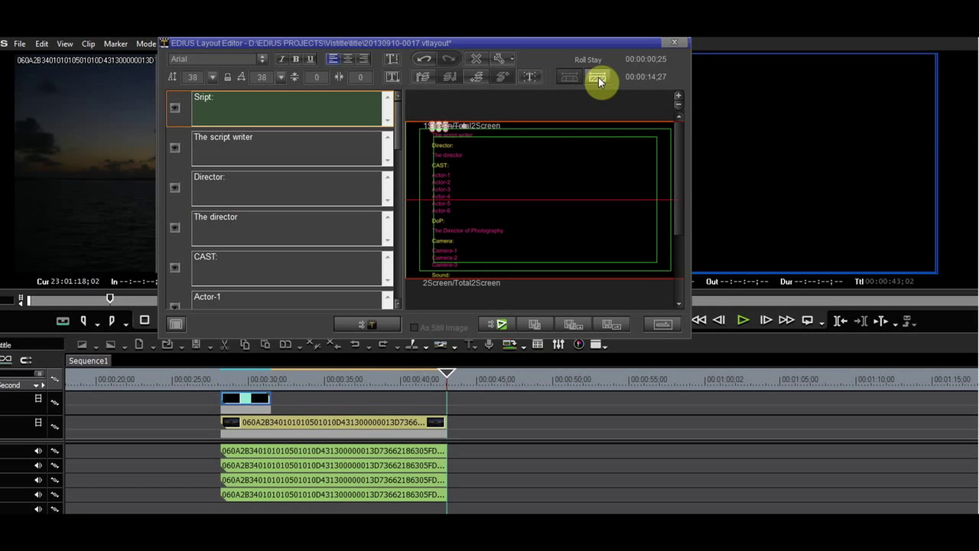
click(674, 44)
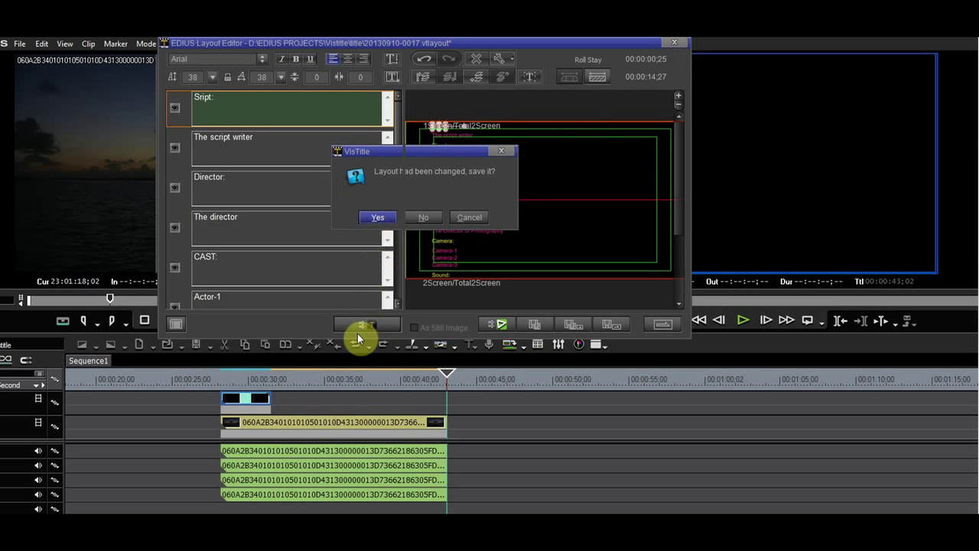
drag(270, 400, 448, 417)
- Play the finished credits from the start, then preview the Particle015 template in VisTitle
click(223, 380)
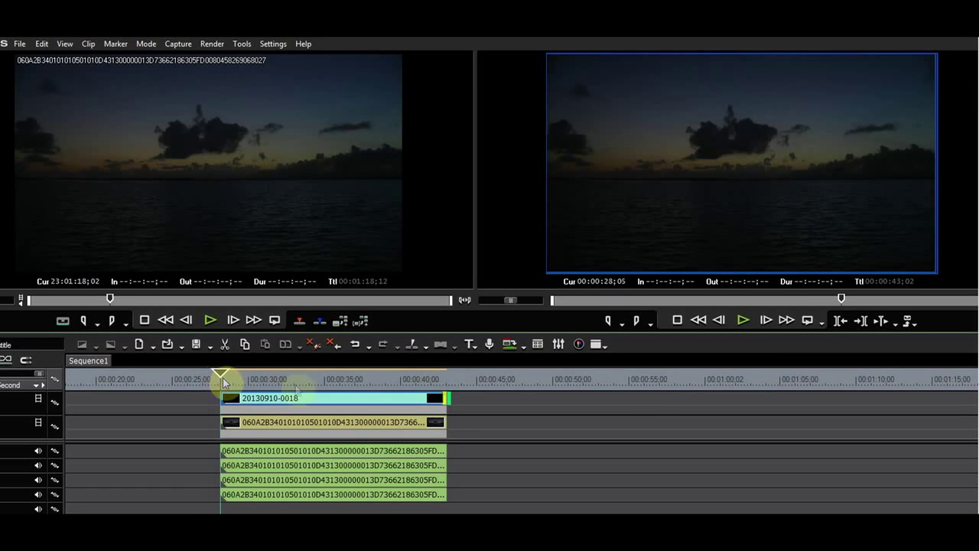
click(743, 323)
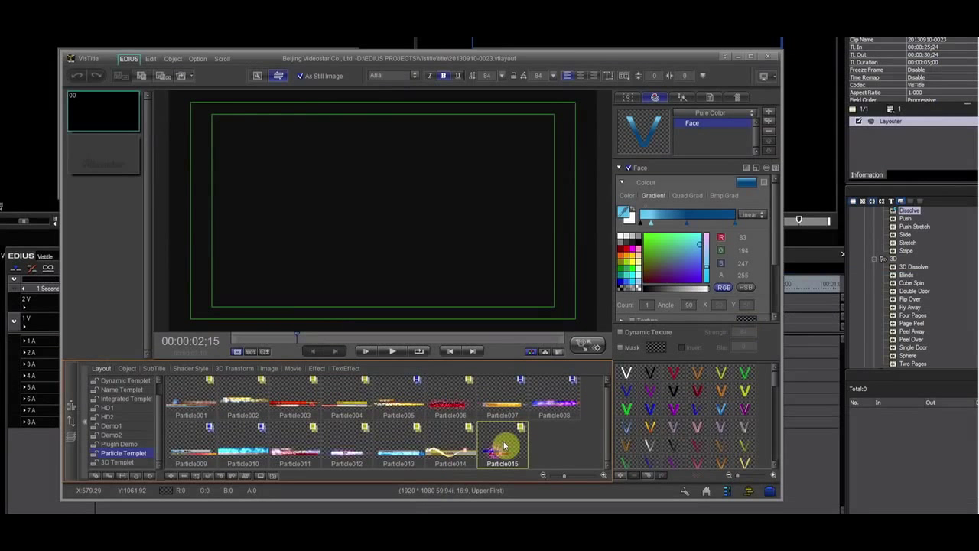
double_click(505, 445)
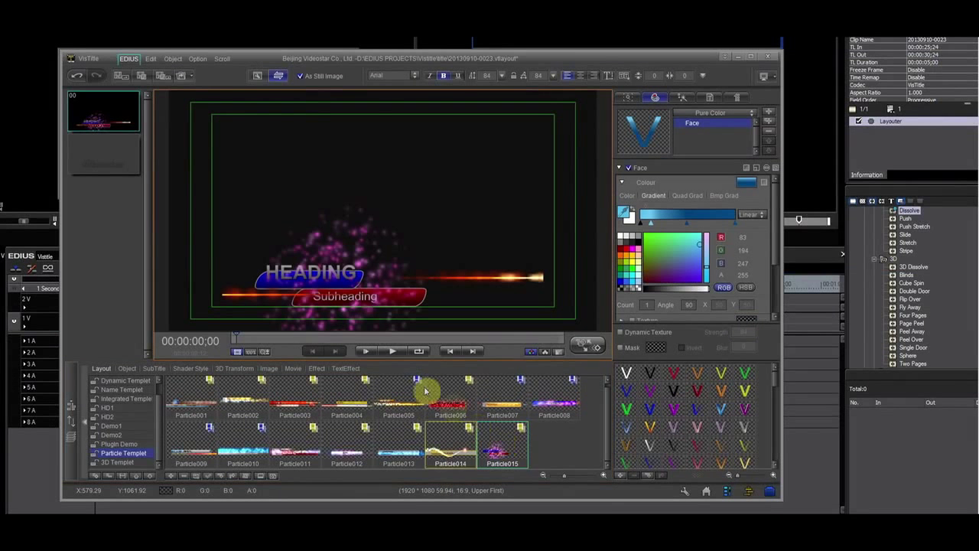
click(392, 353)
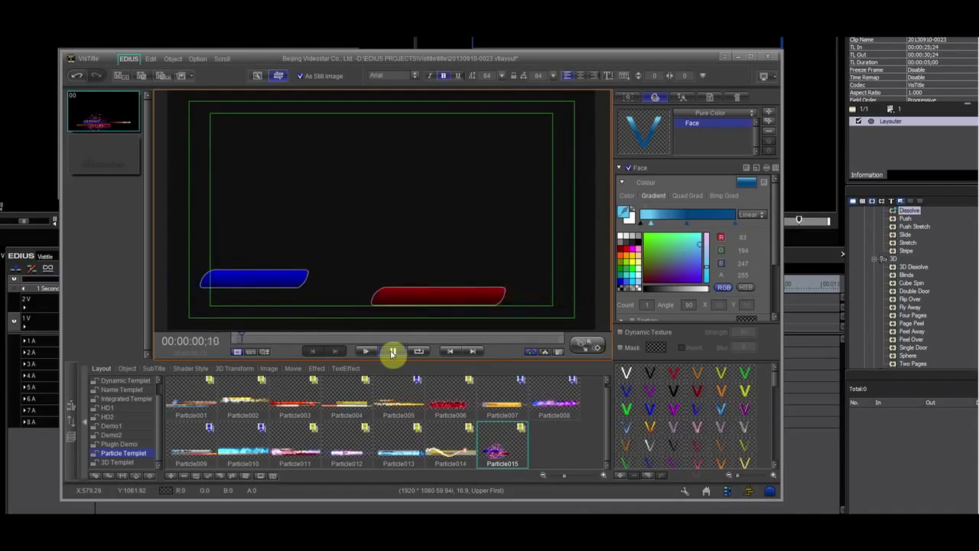